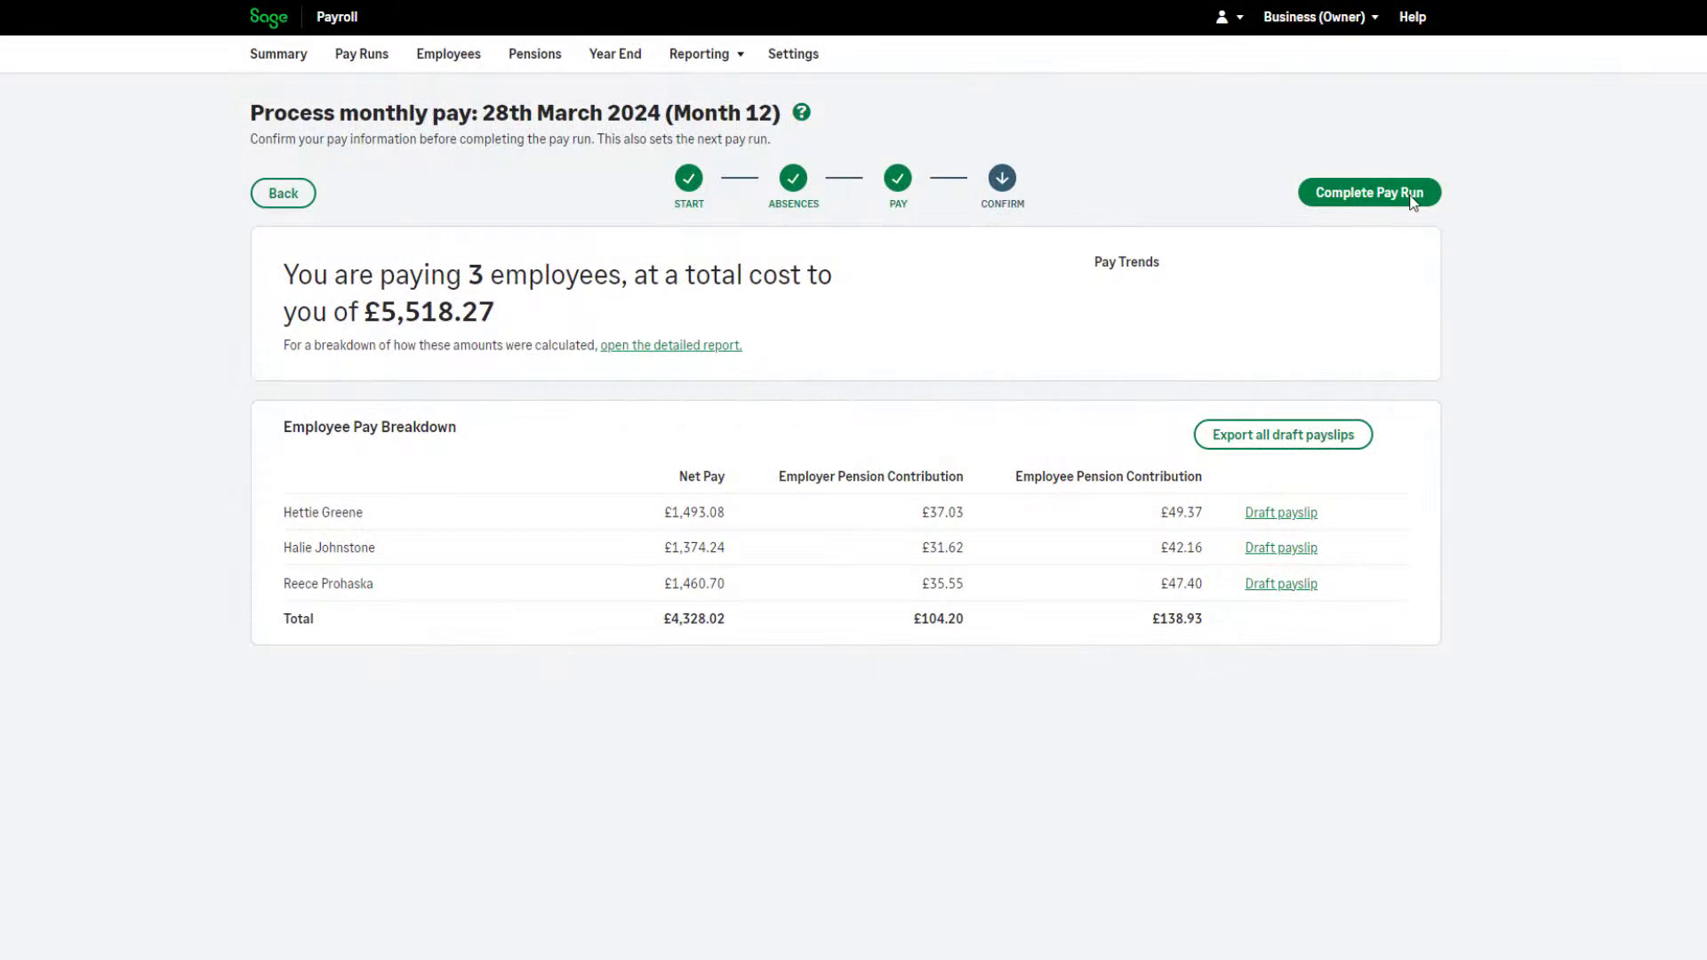
# Step: Complete the March 2024 monthly pay run and submit its FPS to HMRC
pyautogui.click(1411, 198)
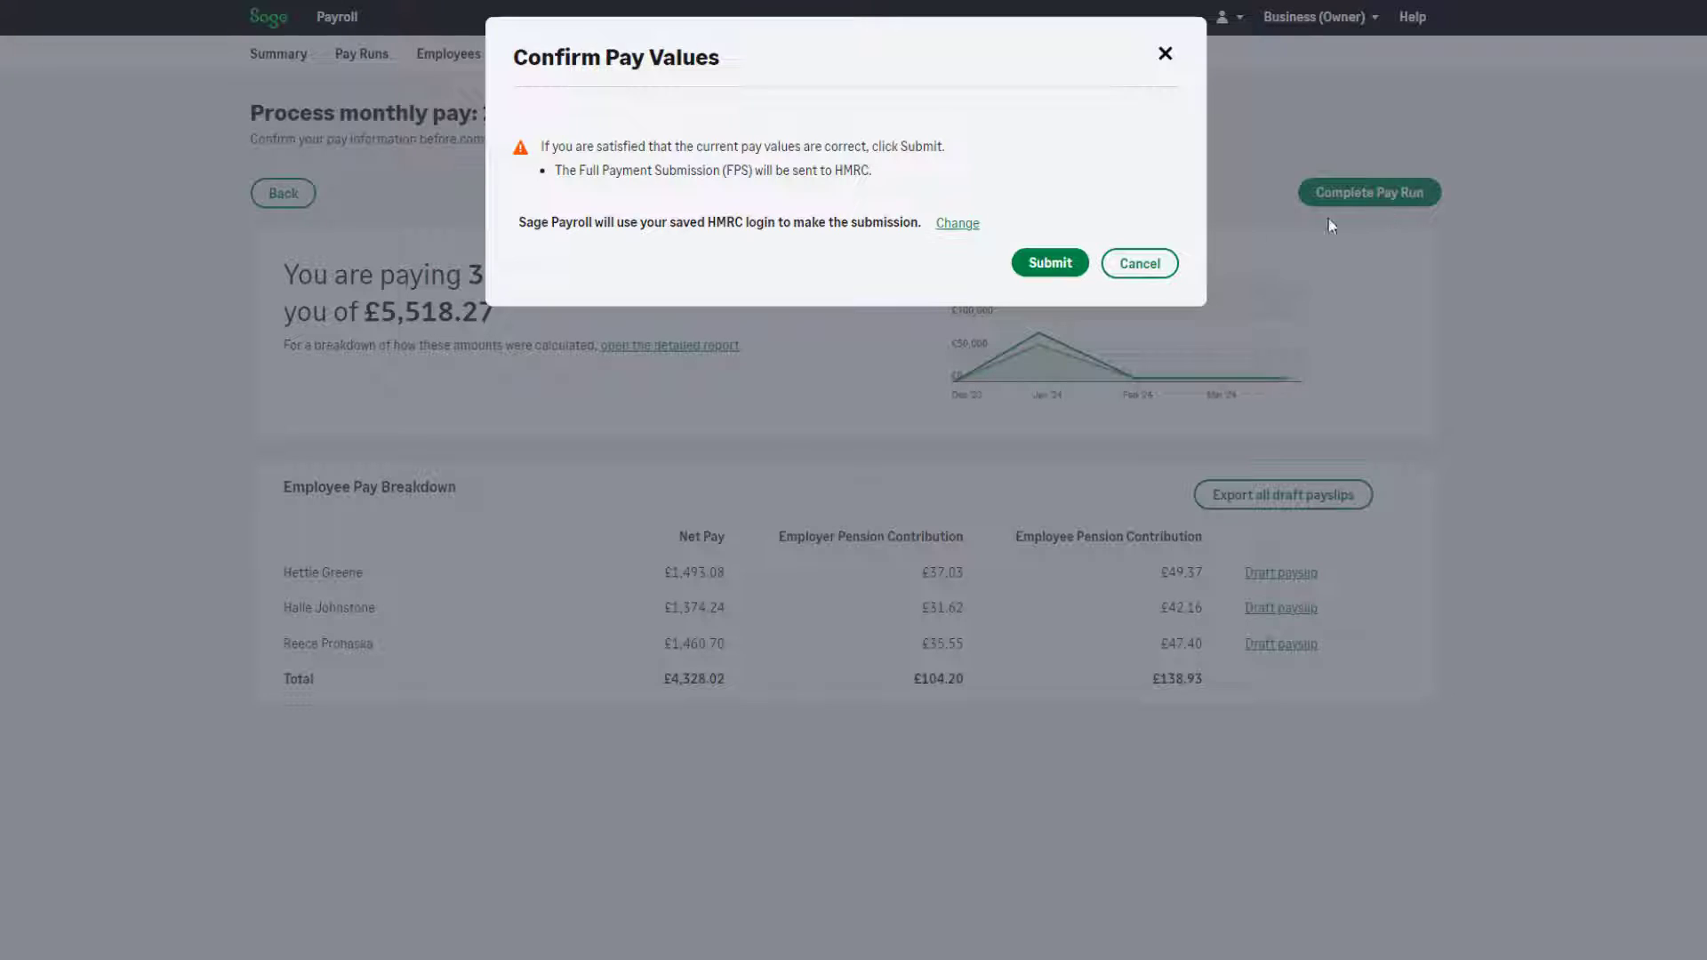
pyautogui.click(1056, 268)
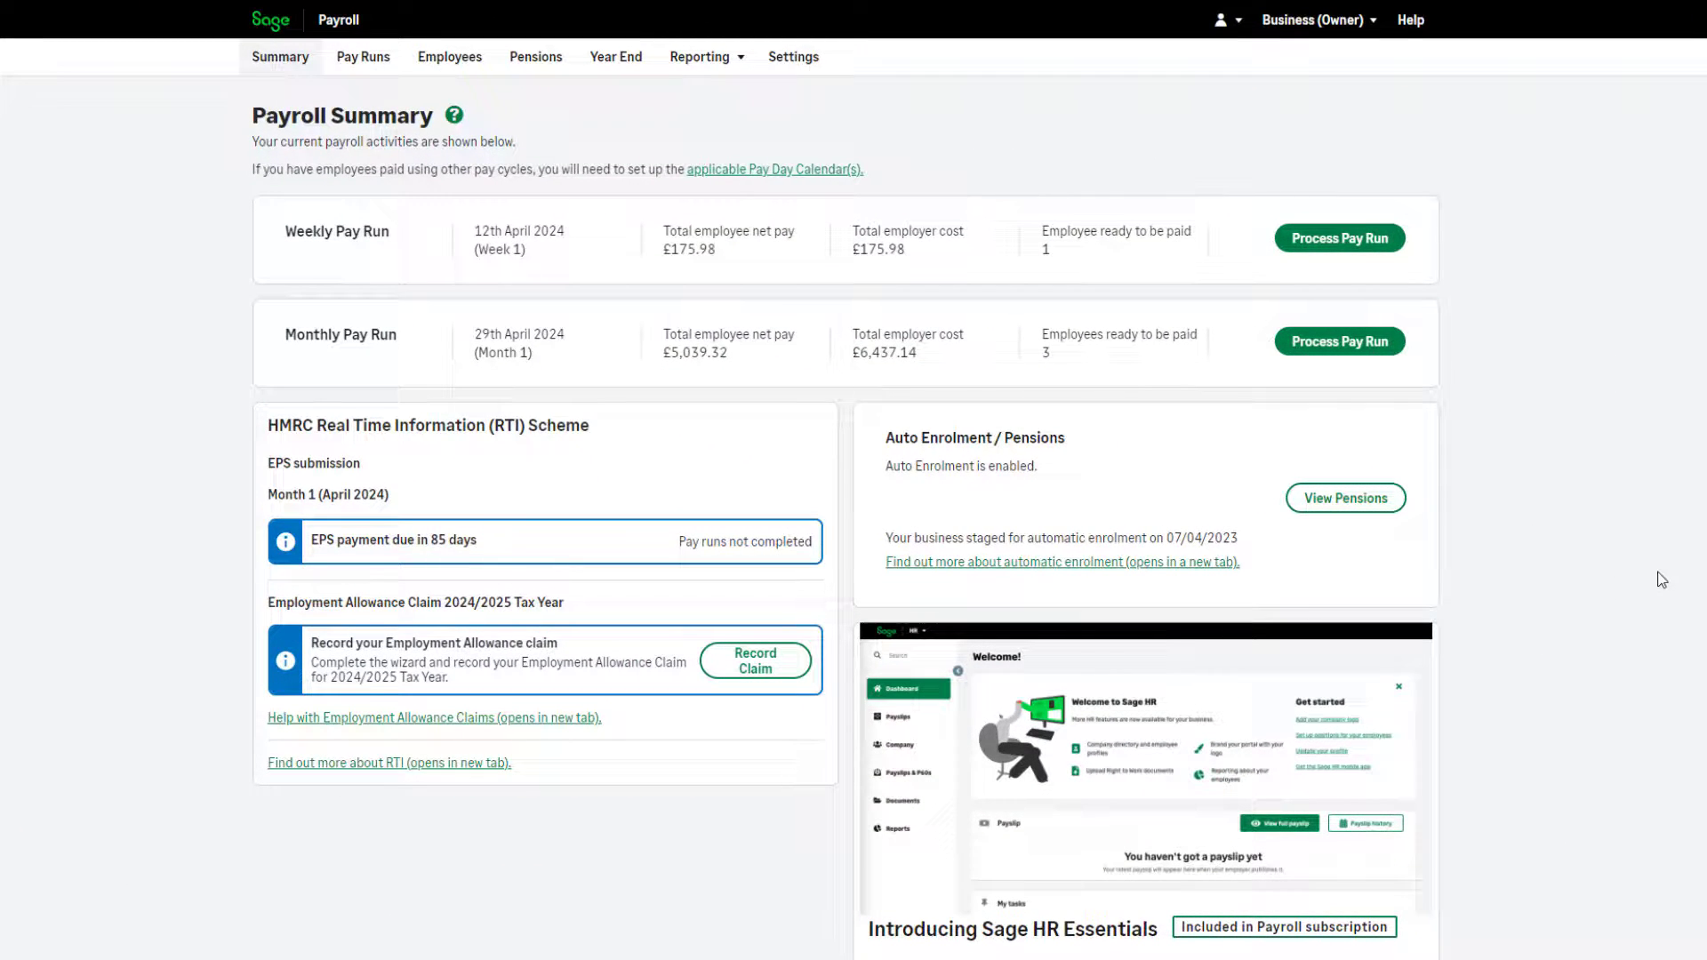
# Step: Show the Year End tasks with 2023/2024 kept as the tax year to report on
pyautogui.click(647, 78)
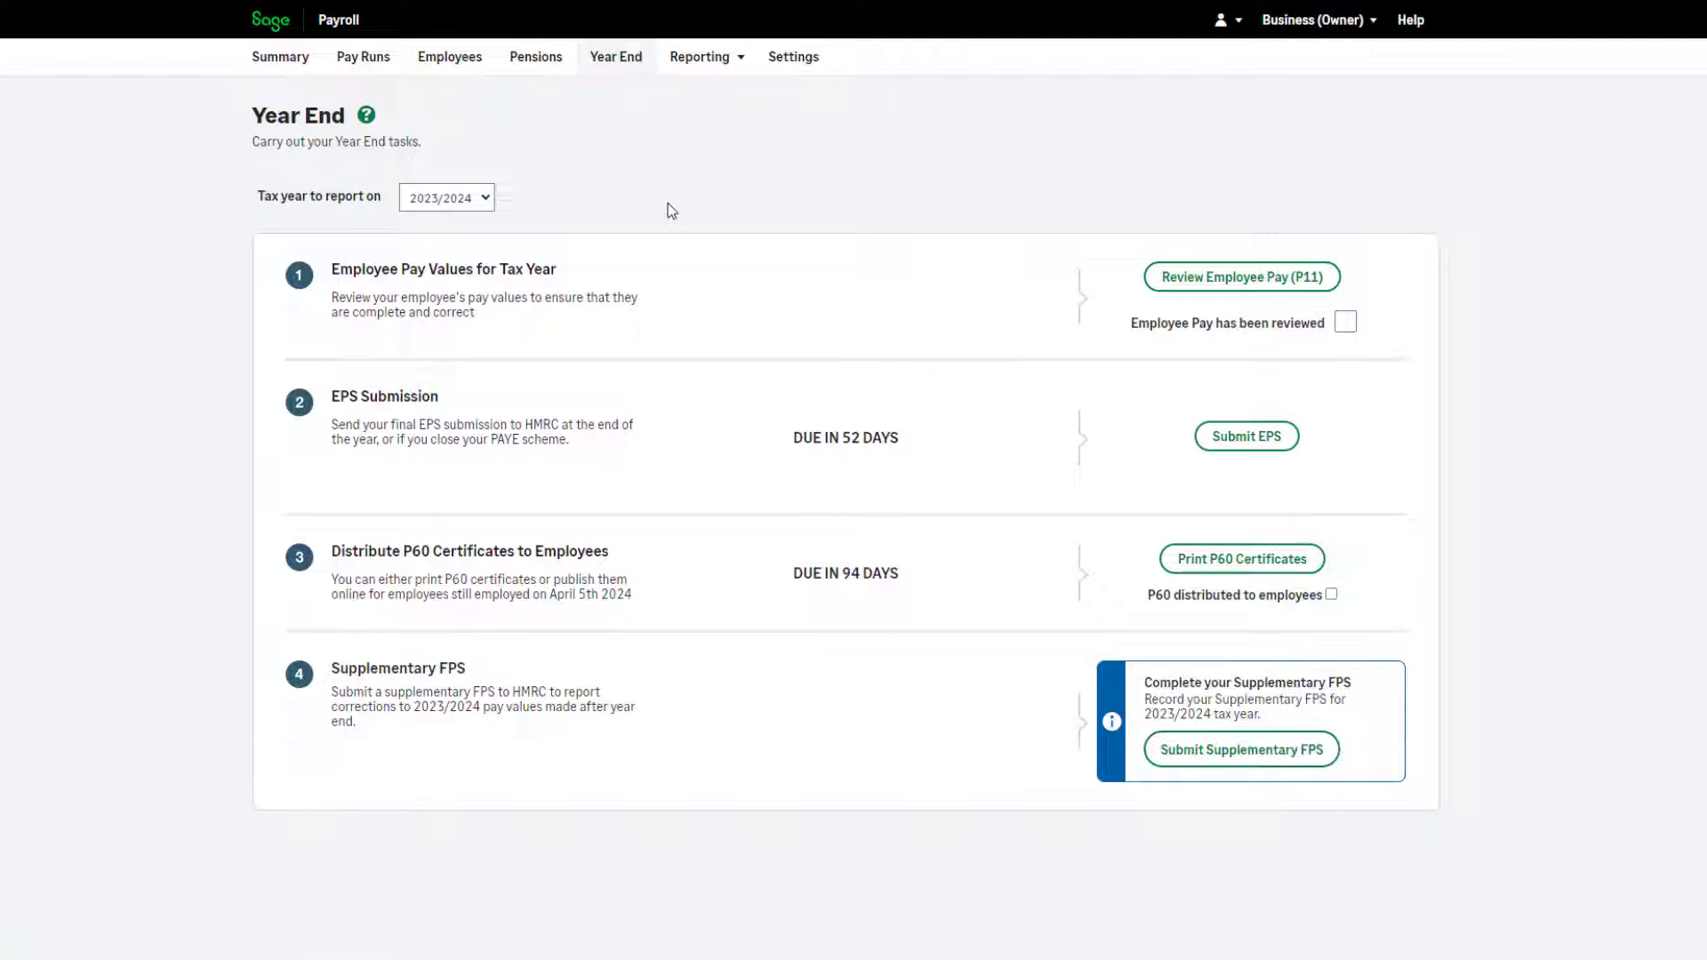
pyautogui.click(486, 198)
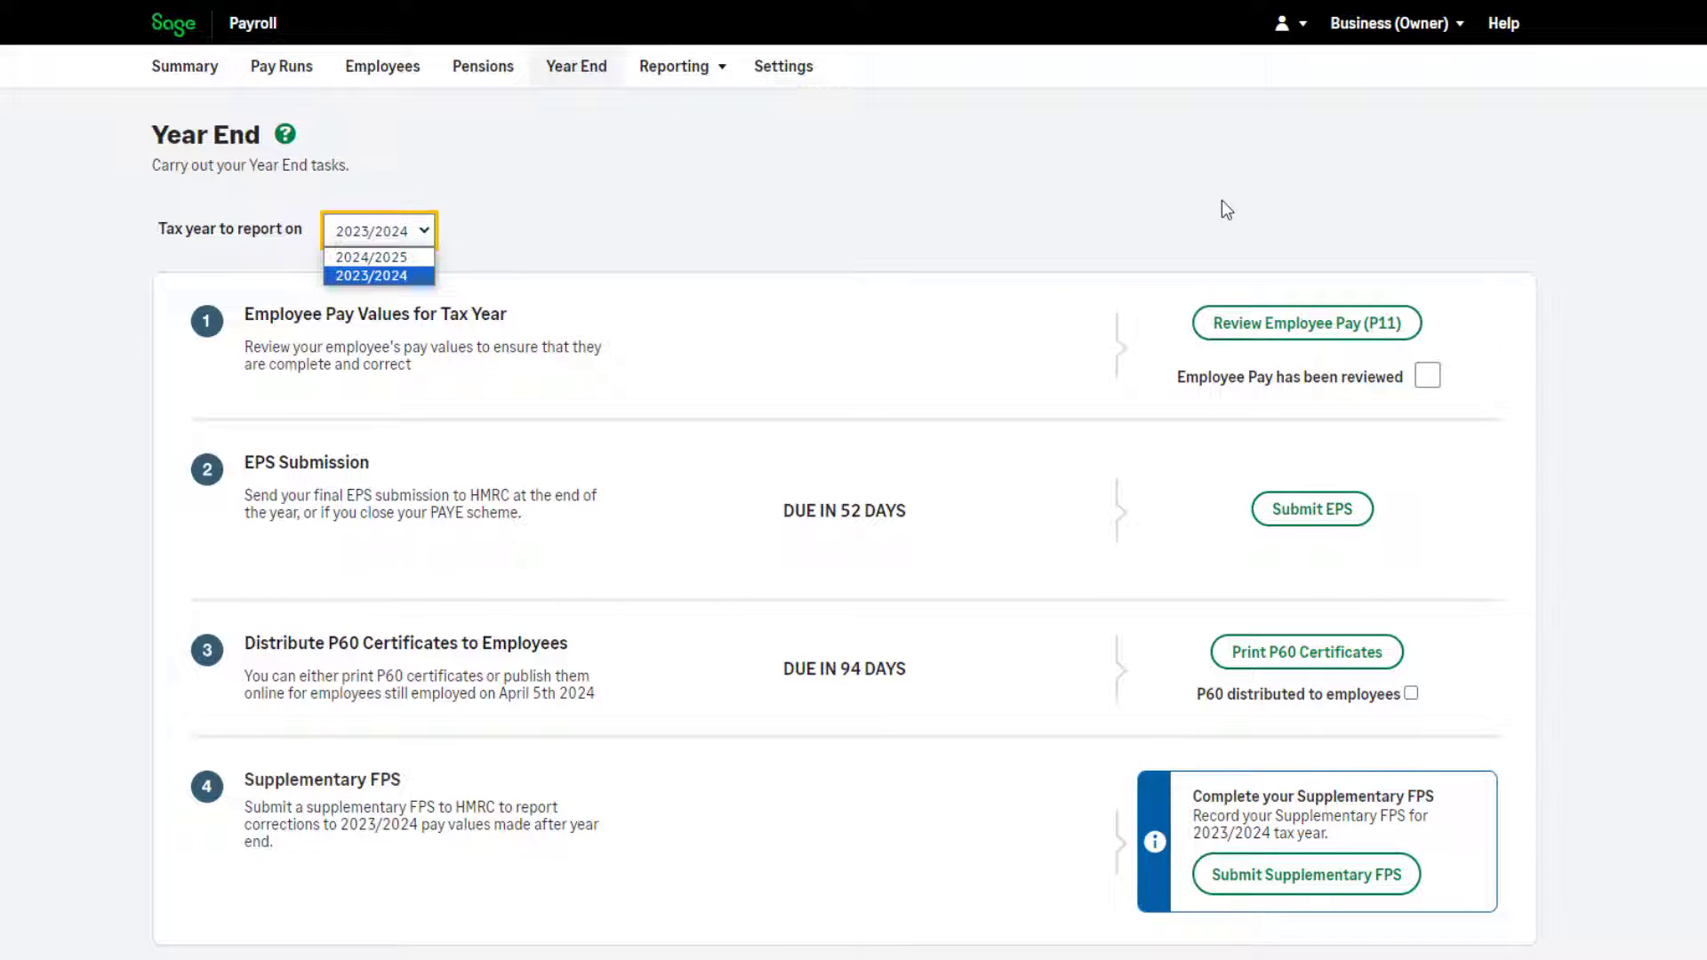
pyautogui.click(1221, 201)
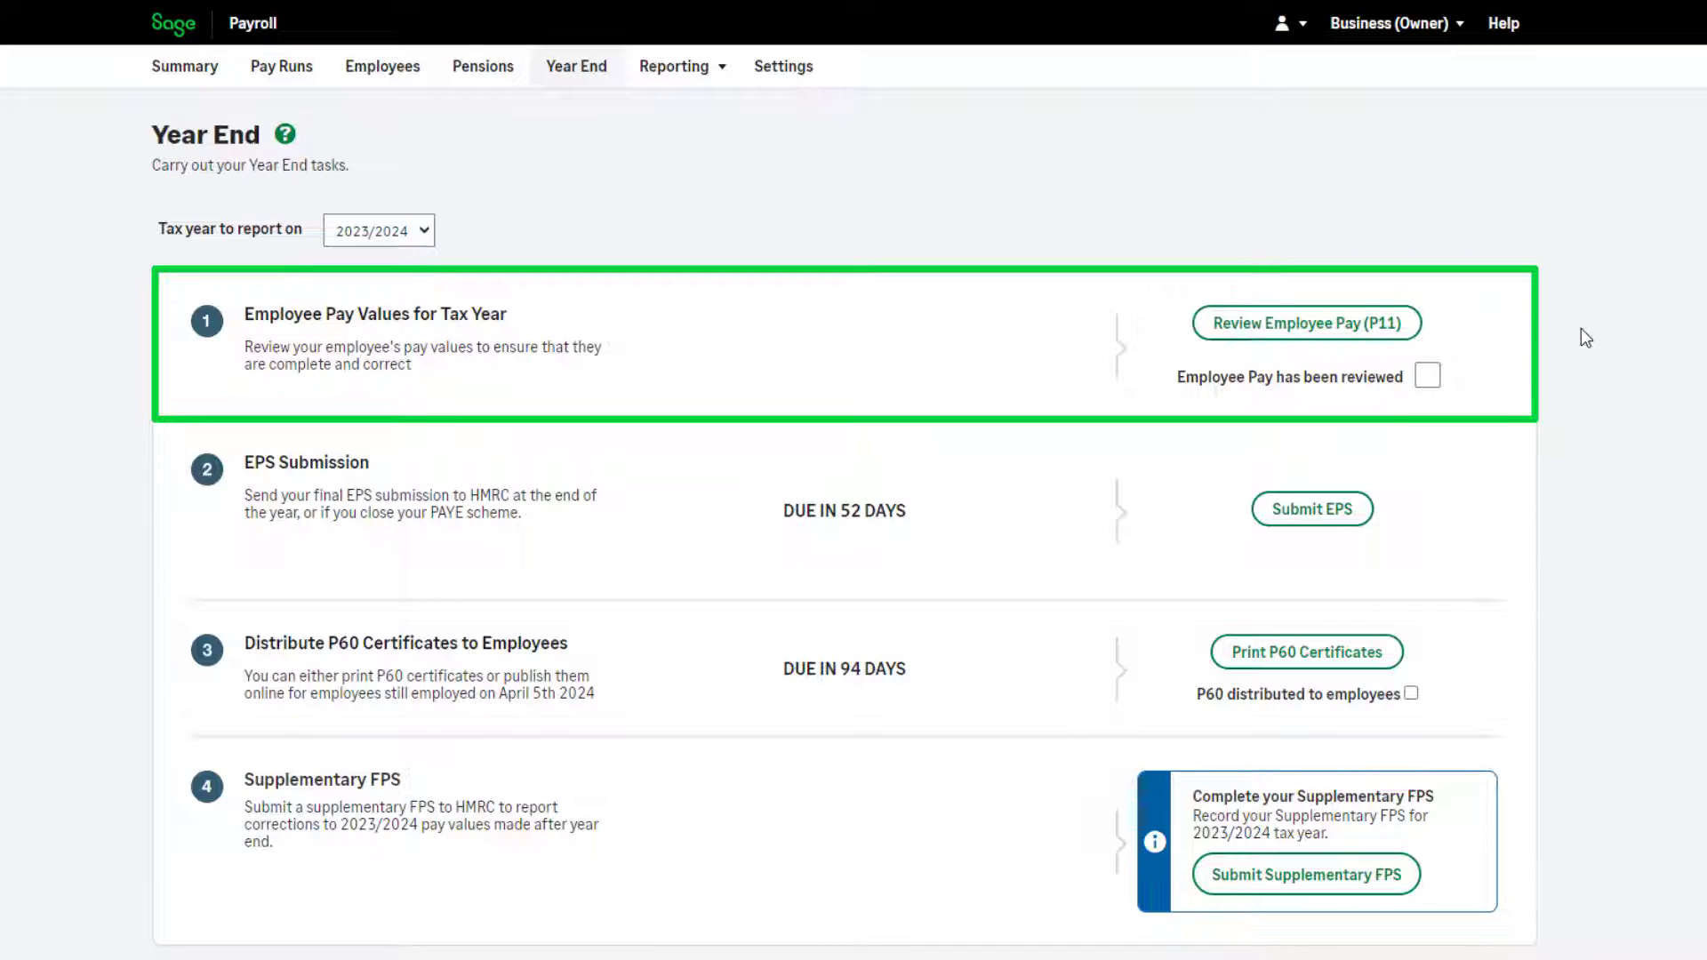
# Step: Review the four employees' 2023/24 pay and view the P11 for all employees
pyautogui.click(1346, 345)
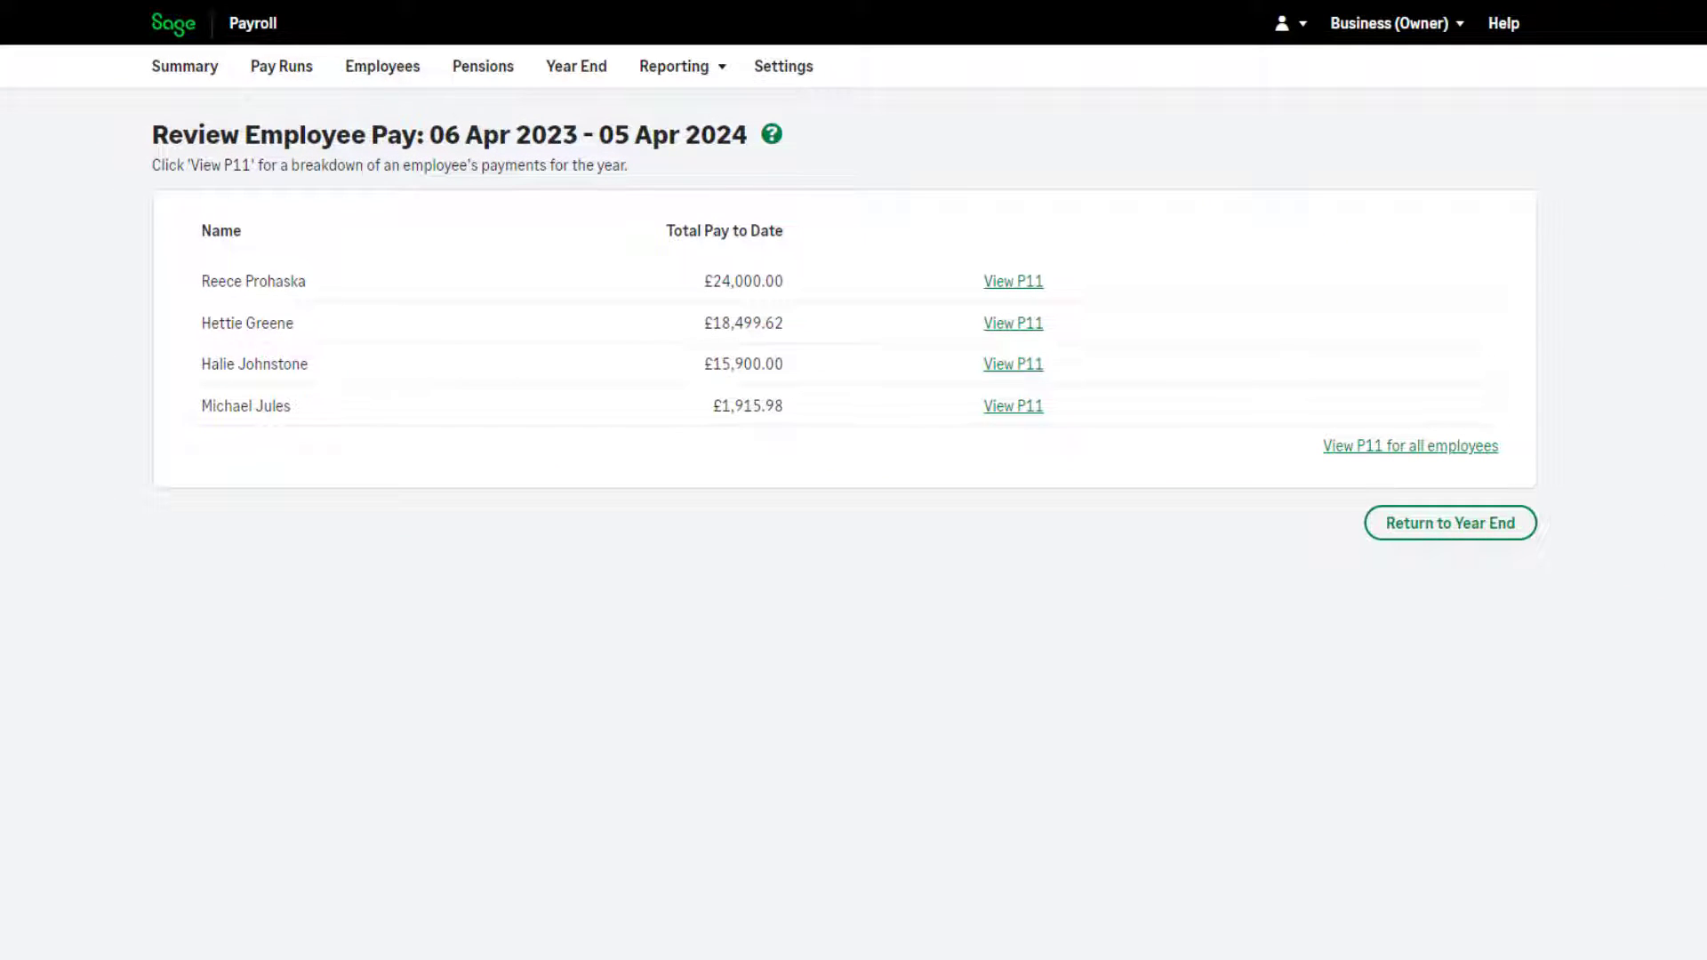
pyautogui.click(1445, 451)
# Step: Tick Employee Pay has been reviewed for 2023/2024 and start the Final EPS Submission
pyautogui.click(1470, 538)
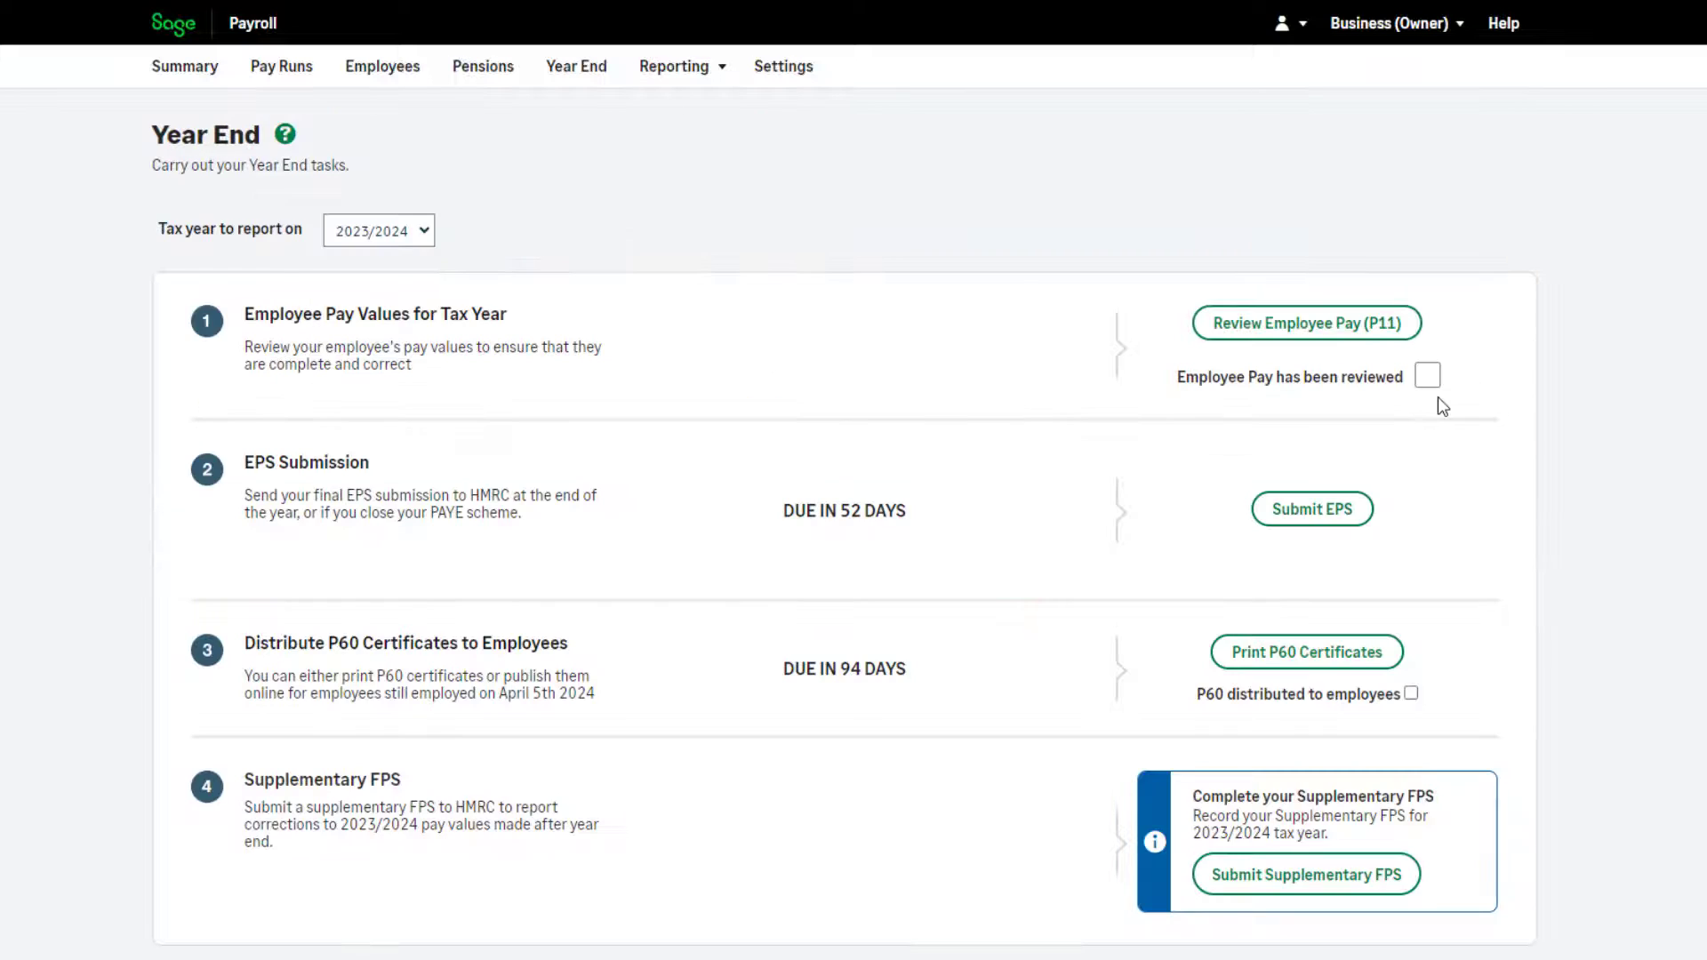
pyautogui.click(1429, 378)
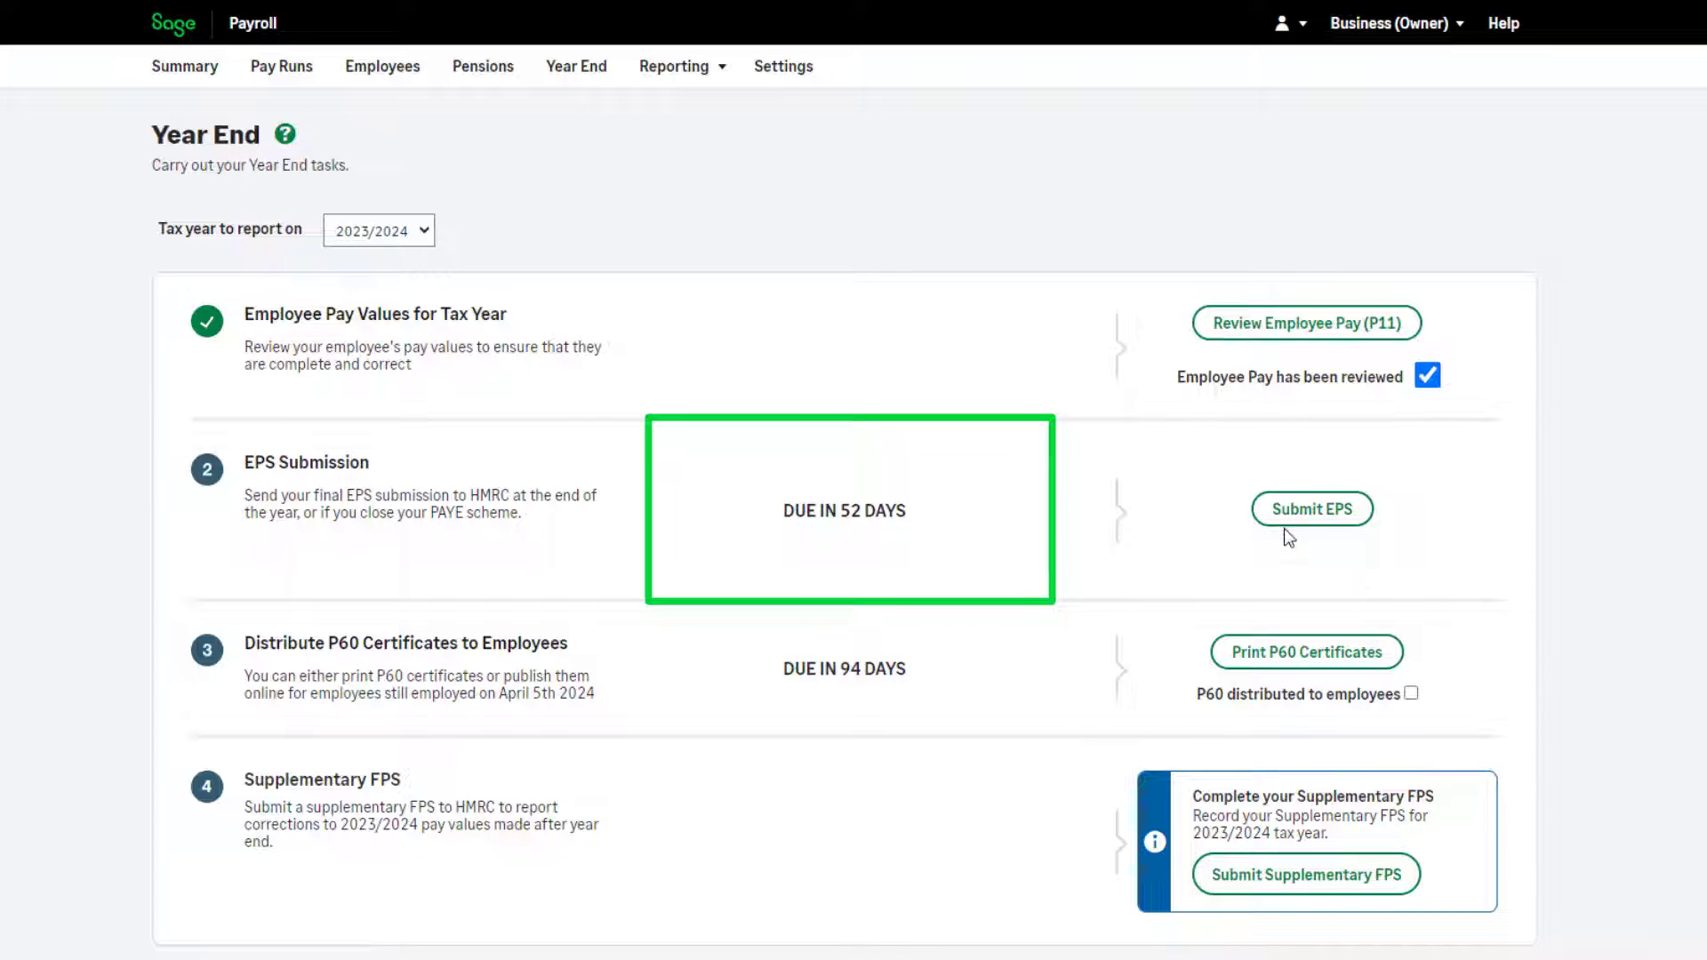
pyautogui.click(1307, 524)
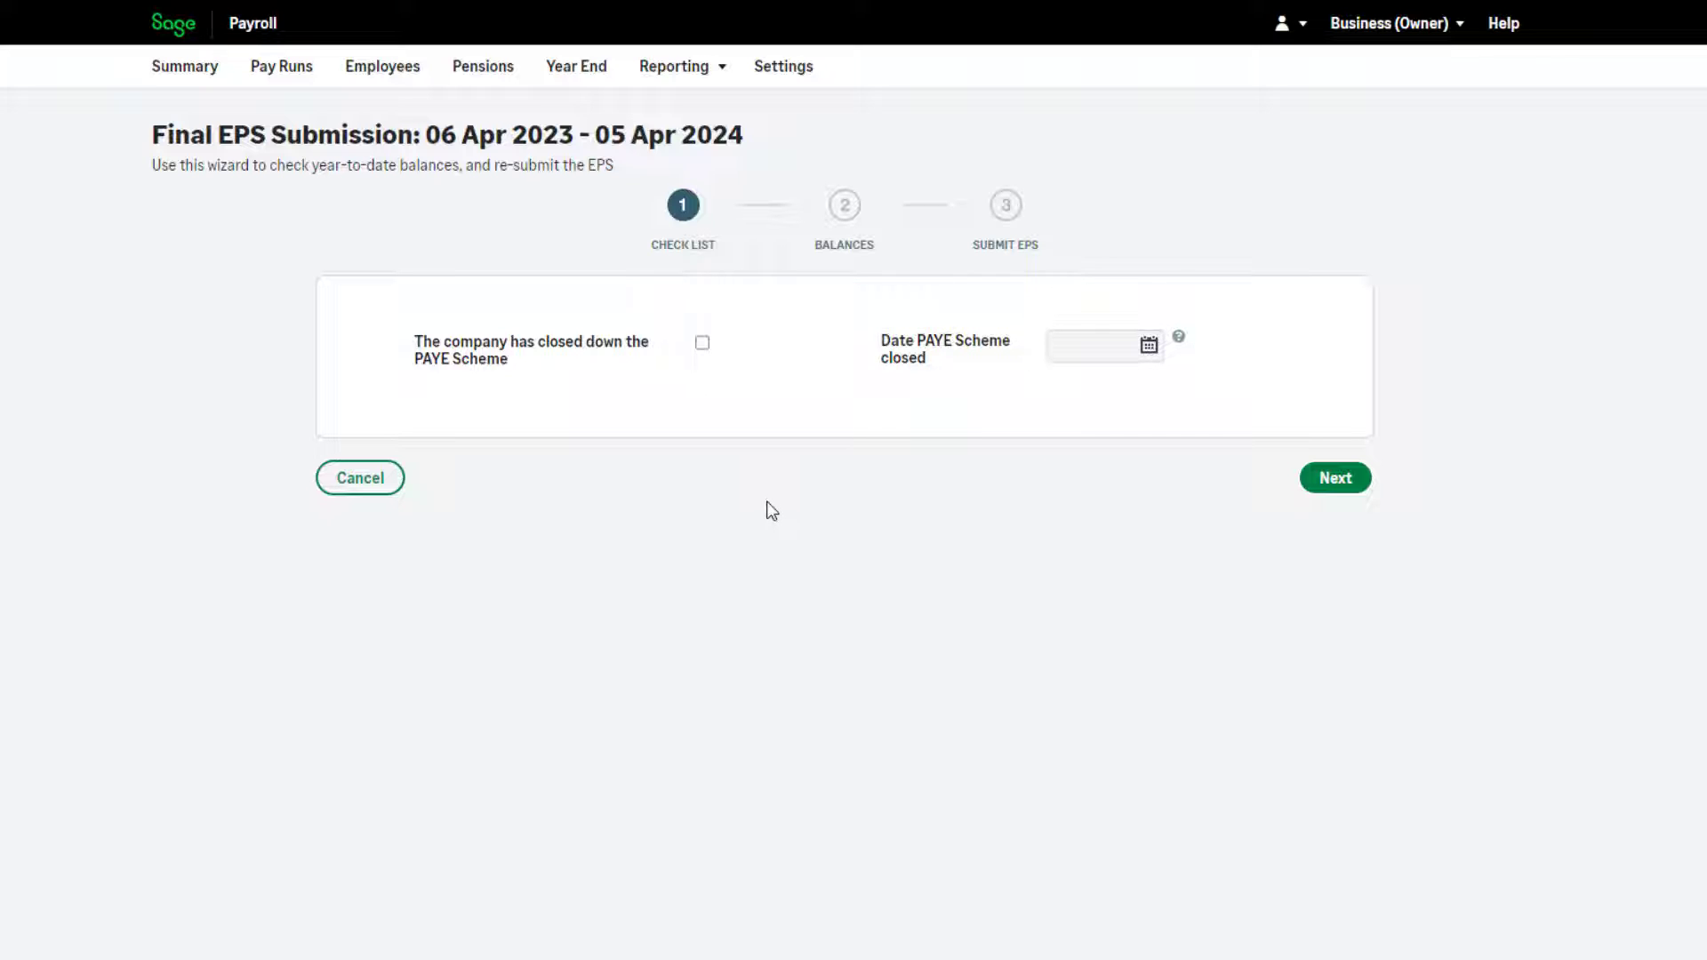
# Step: Move past the EPS check list and balances, then submit the final 2023/24 EPS
pyautogui.click(1328, 485)
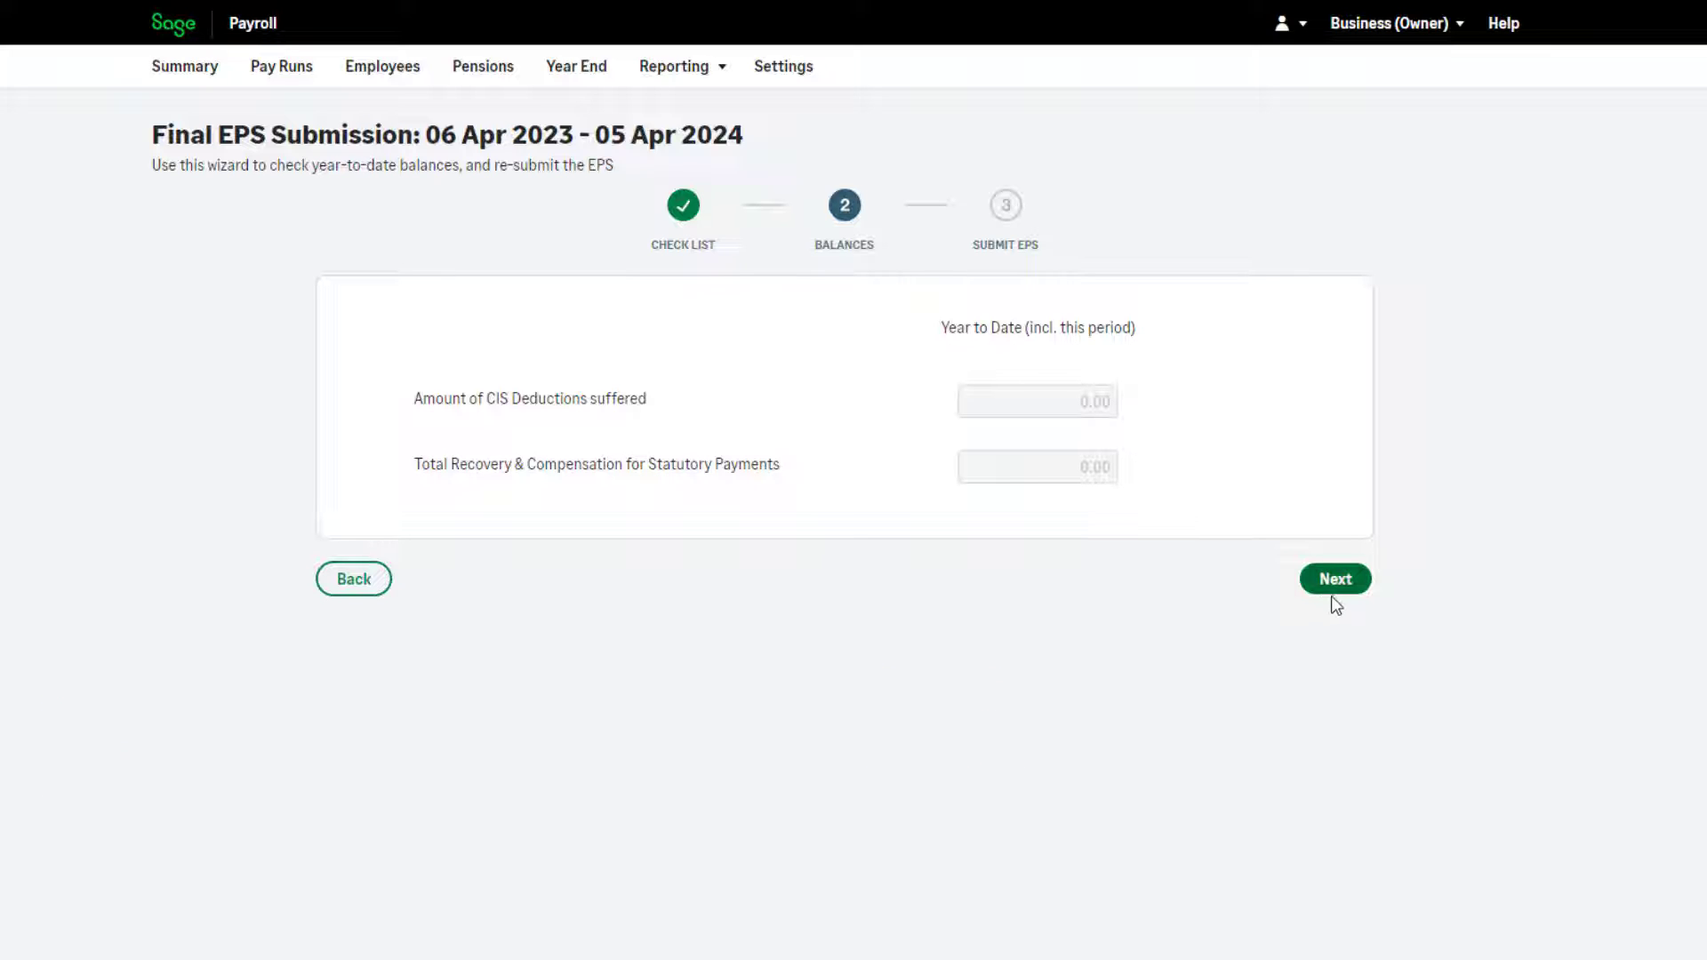
pyautogui.click(1336, 591)
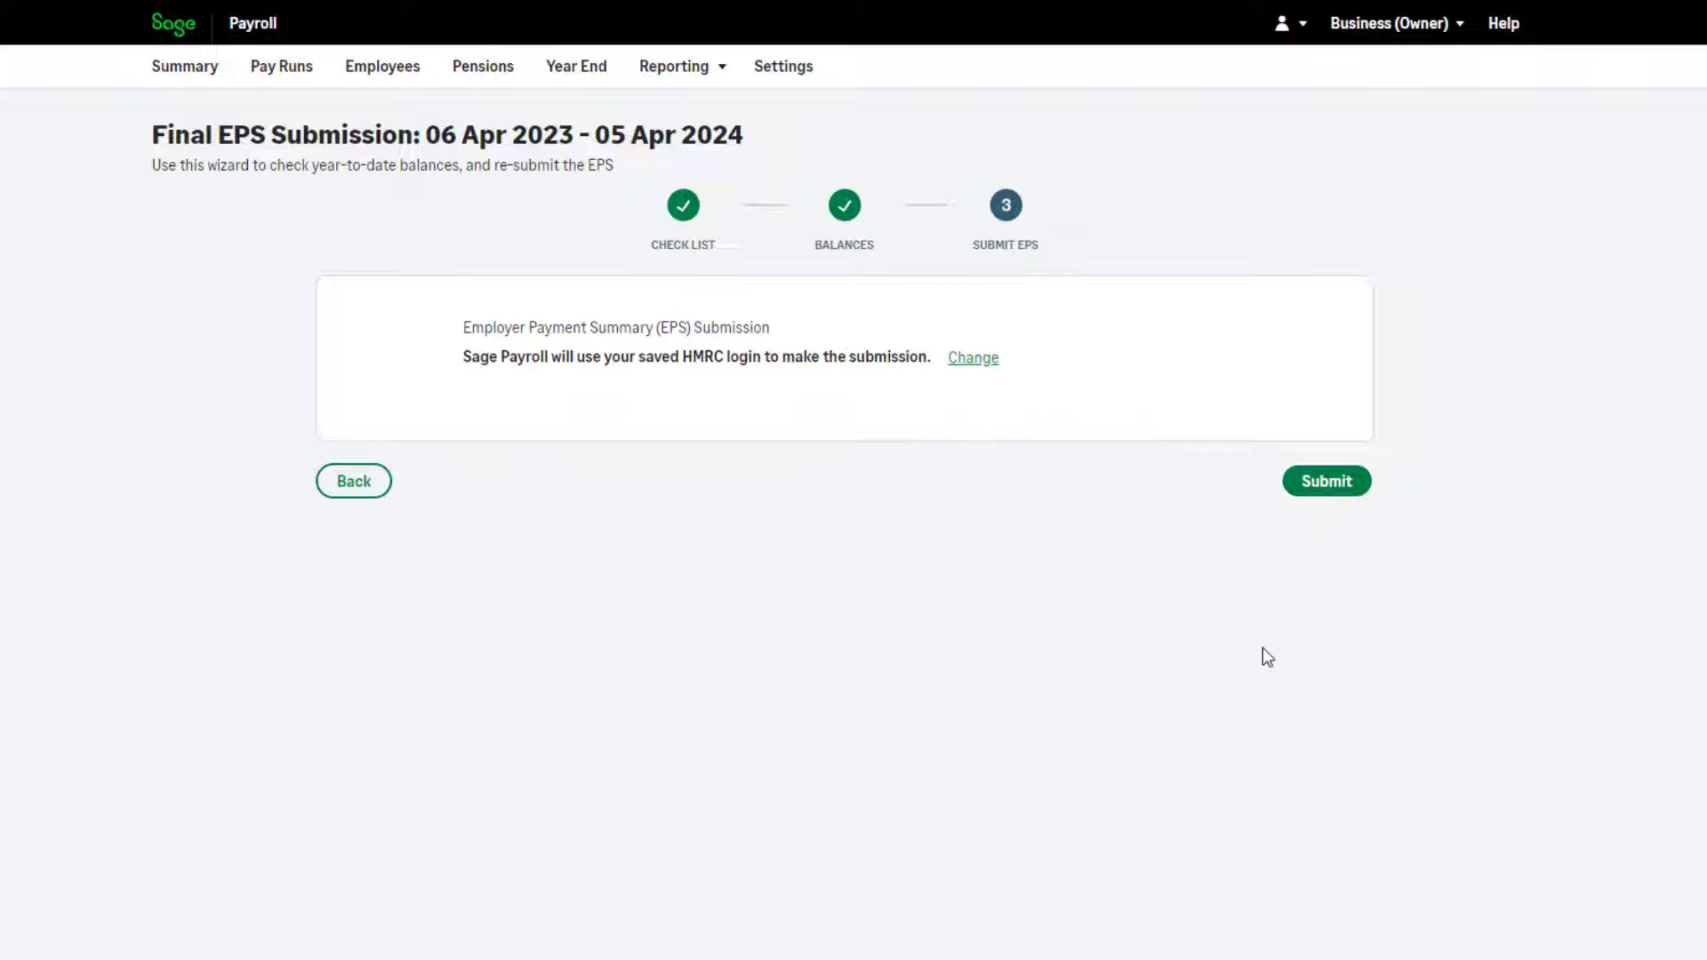
pyautogui.click(1347, 492)
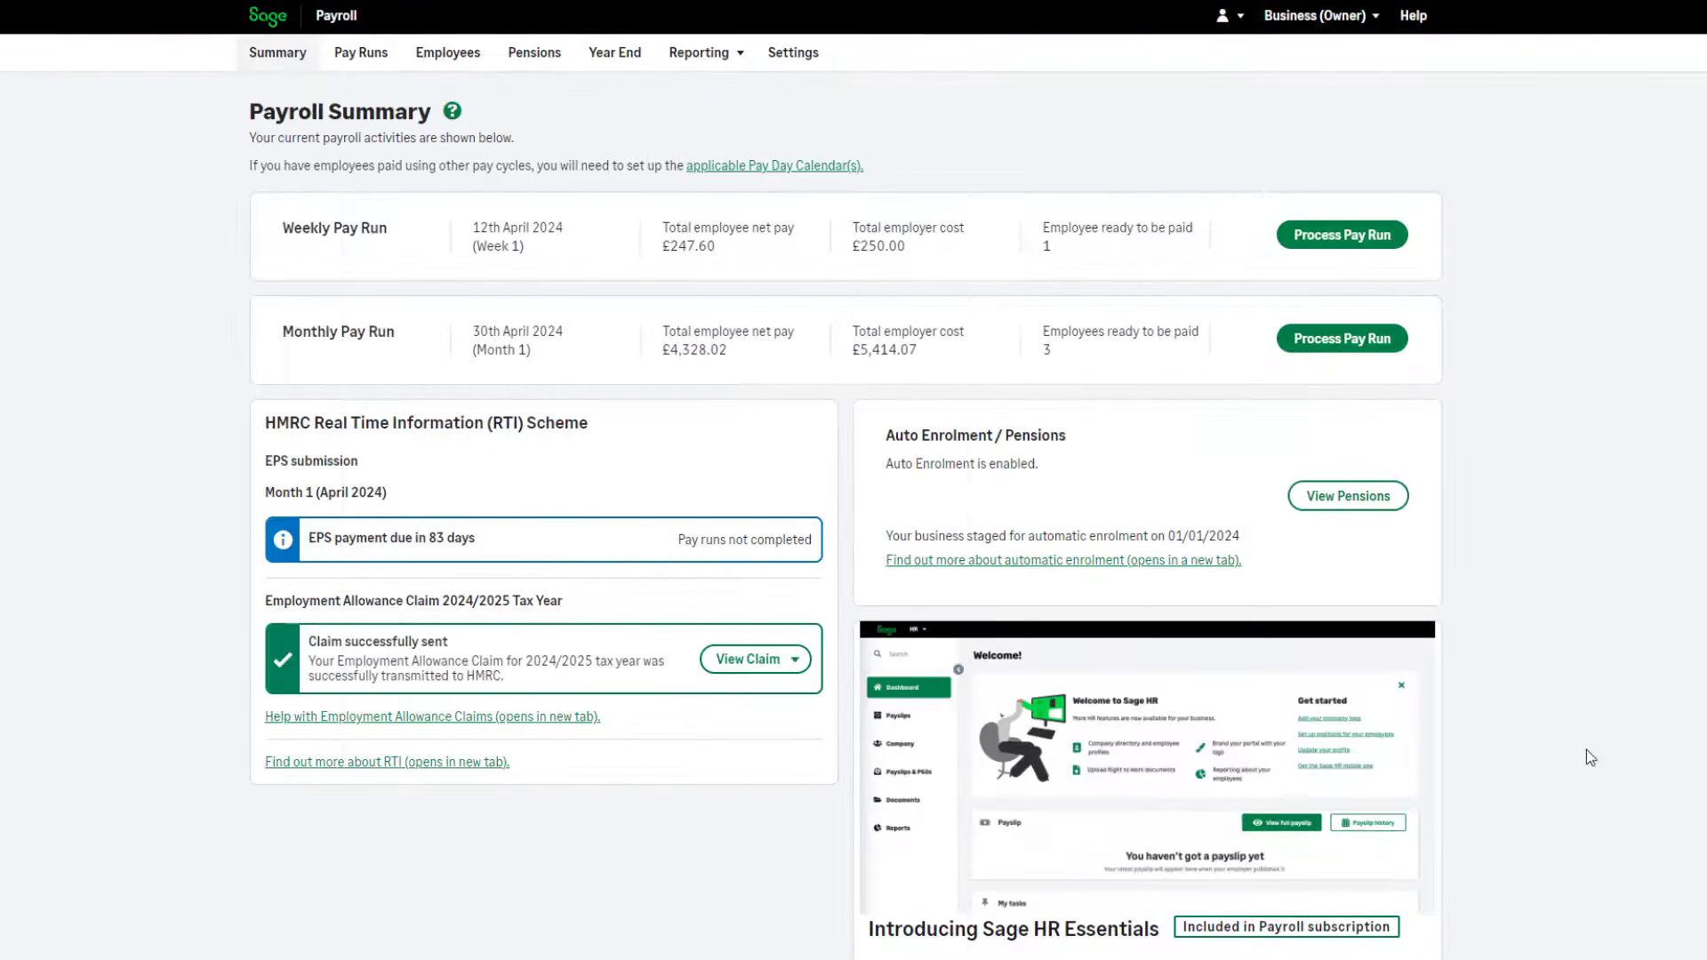
# Step: Check the 2024/25 Employment Allowance claim on Payroll Summary, then go to Payroll Settings
pyautogui.scroll(-4, 1582, 718)
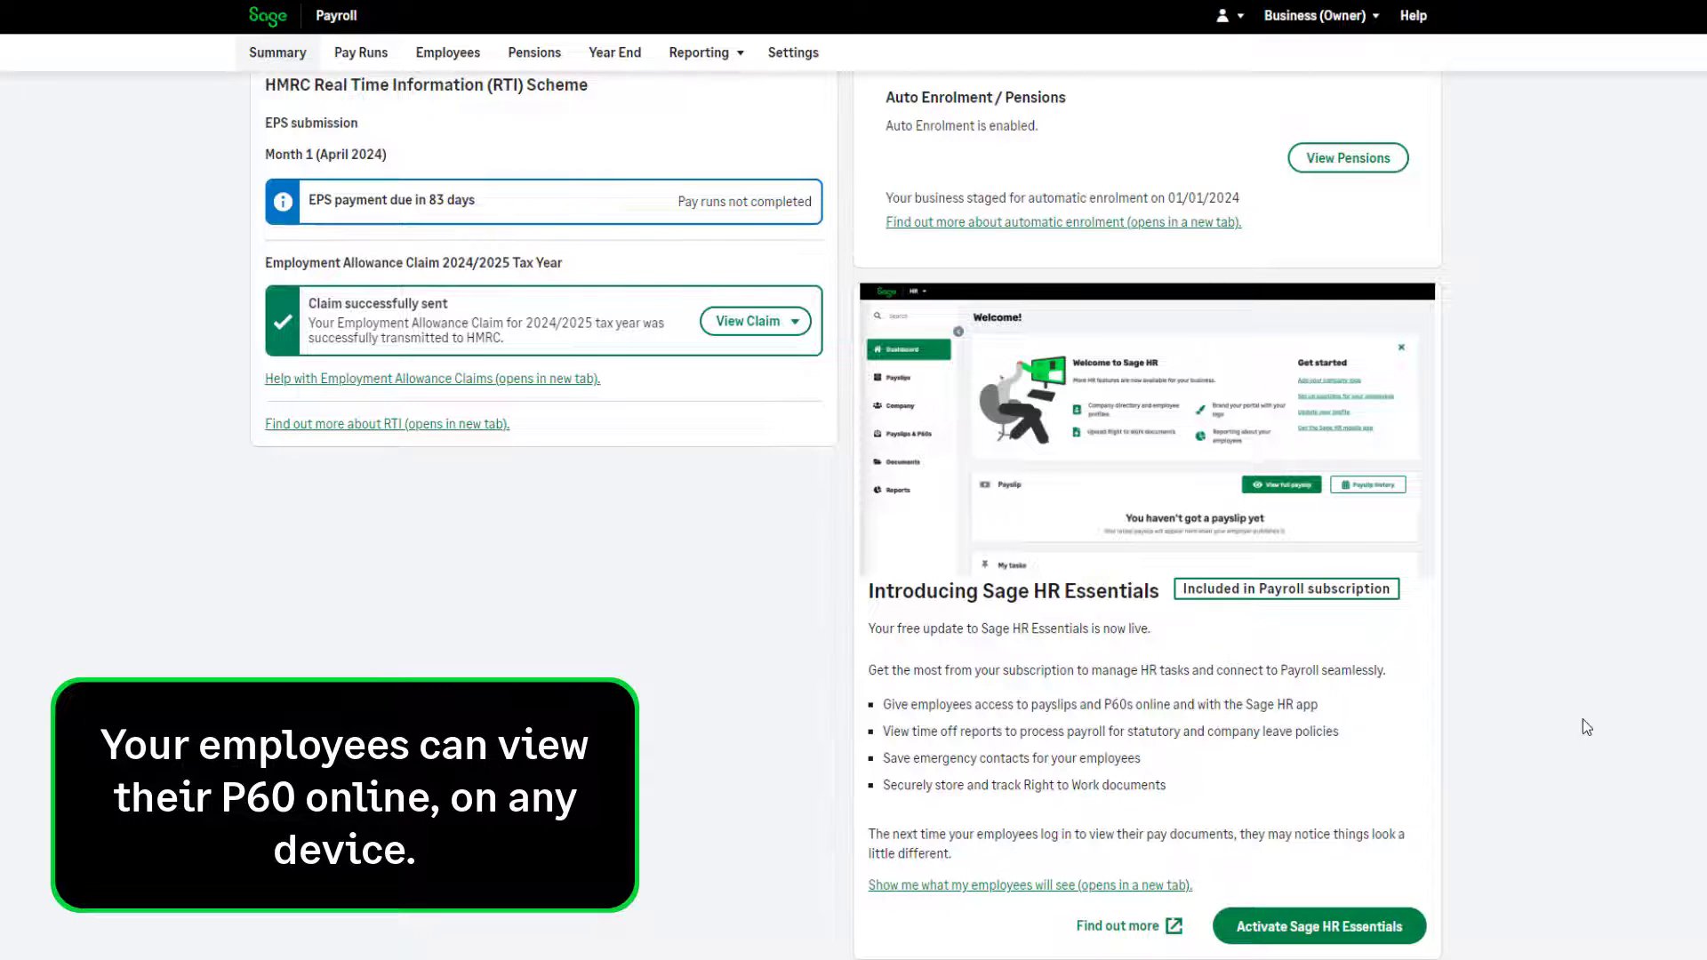
pyautogui.scroll(4, 1583, 718)
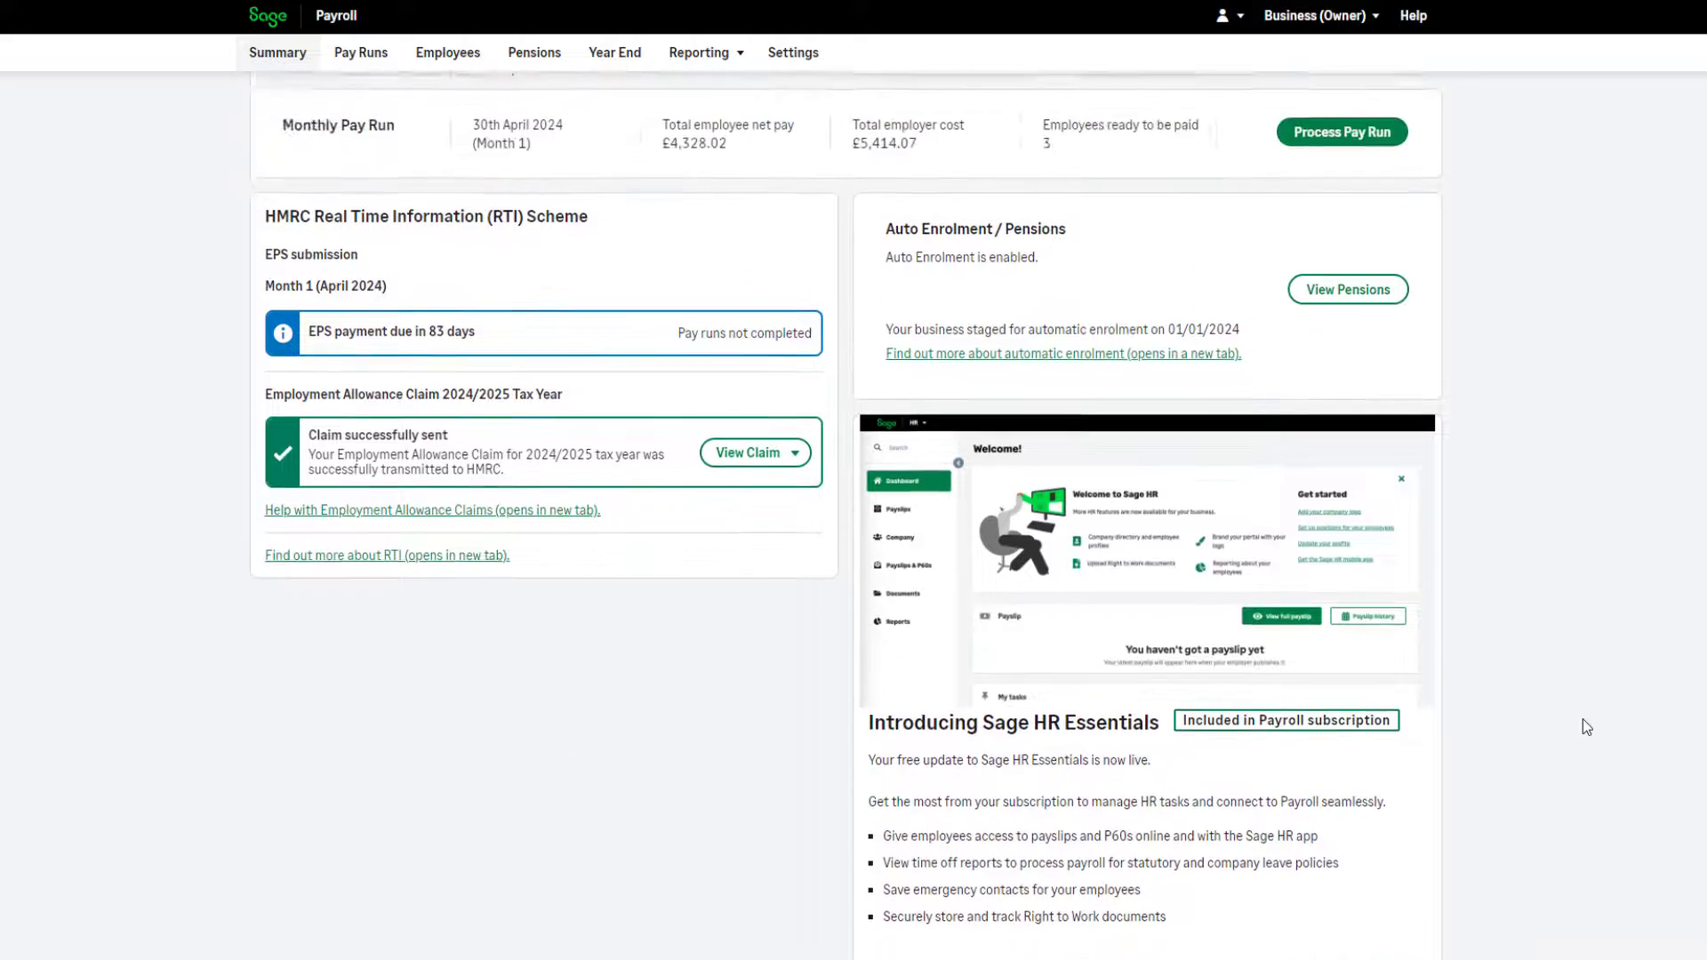
pyautogui.click(773, 60)
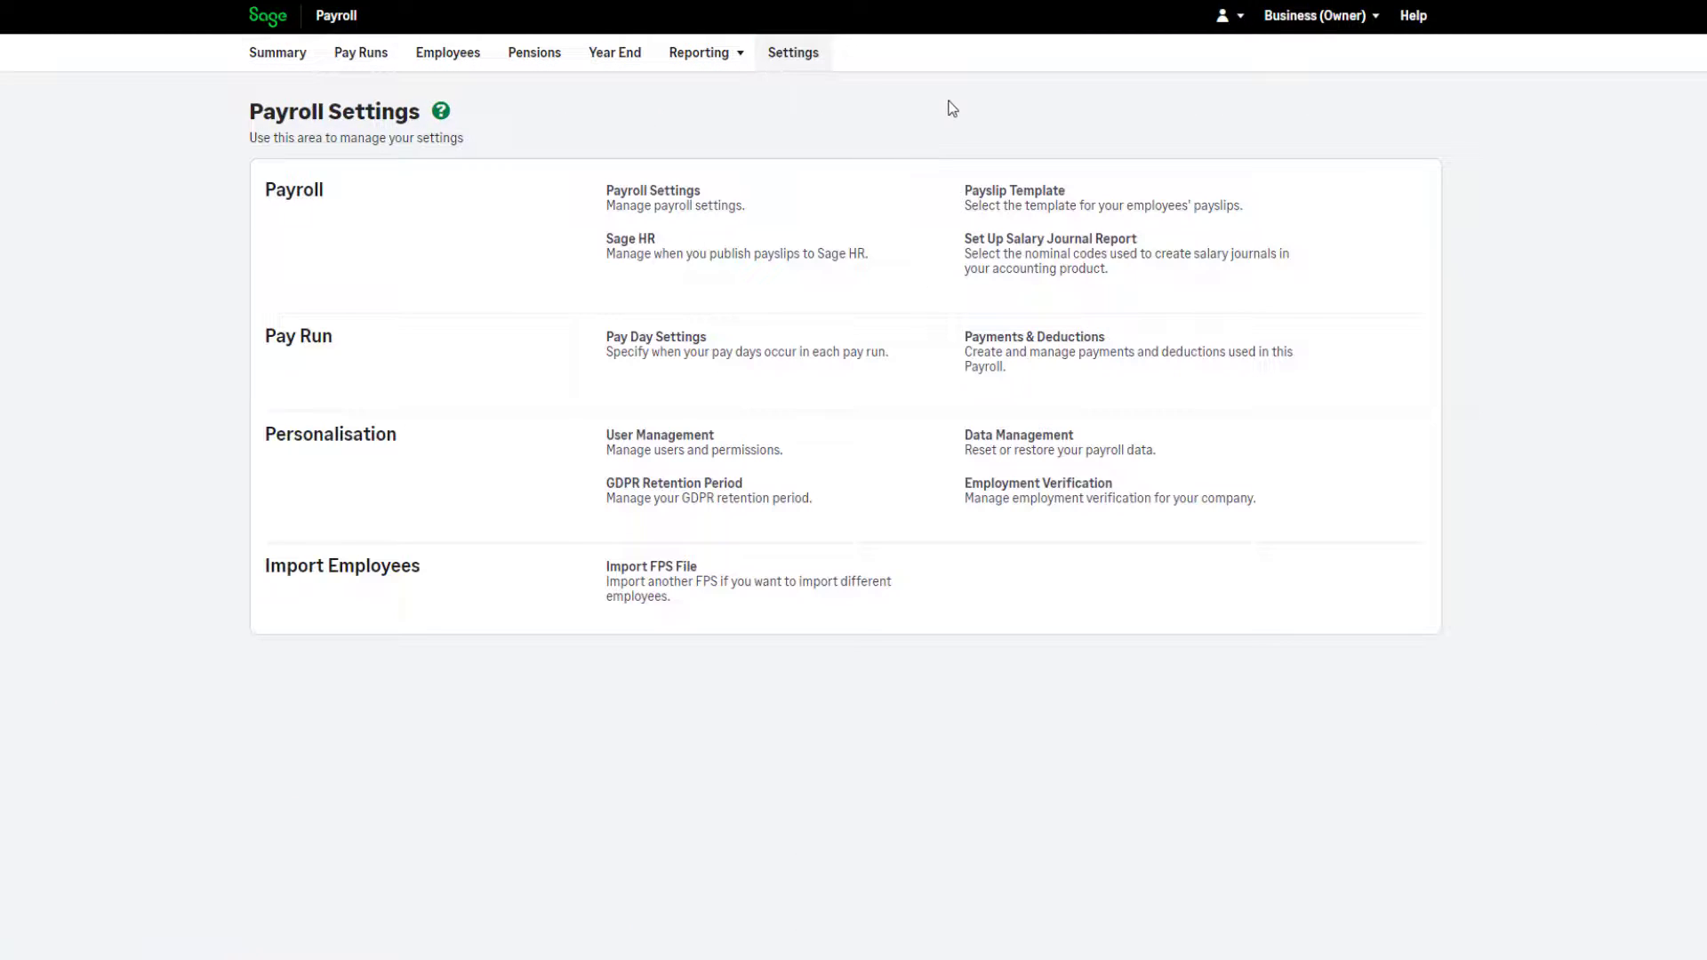
# Step: View the Sage HR payslip publishing settings
pyautogui.click(905, 265)
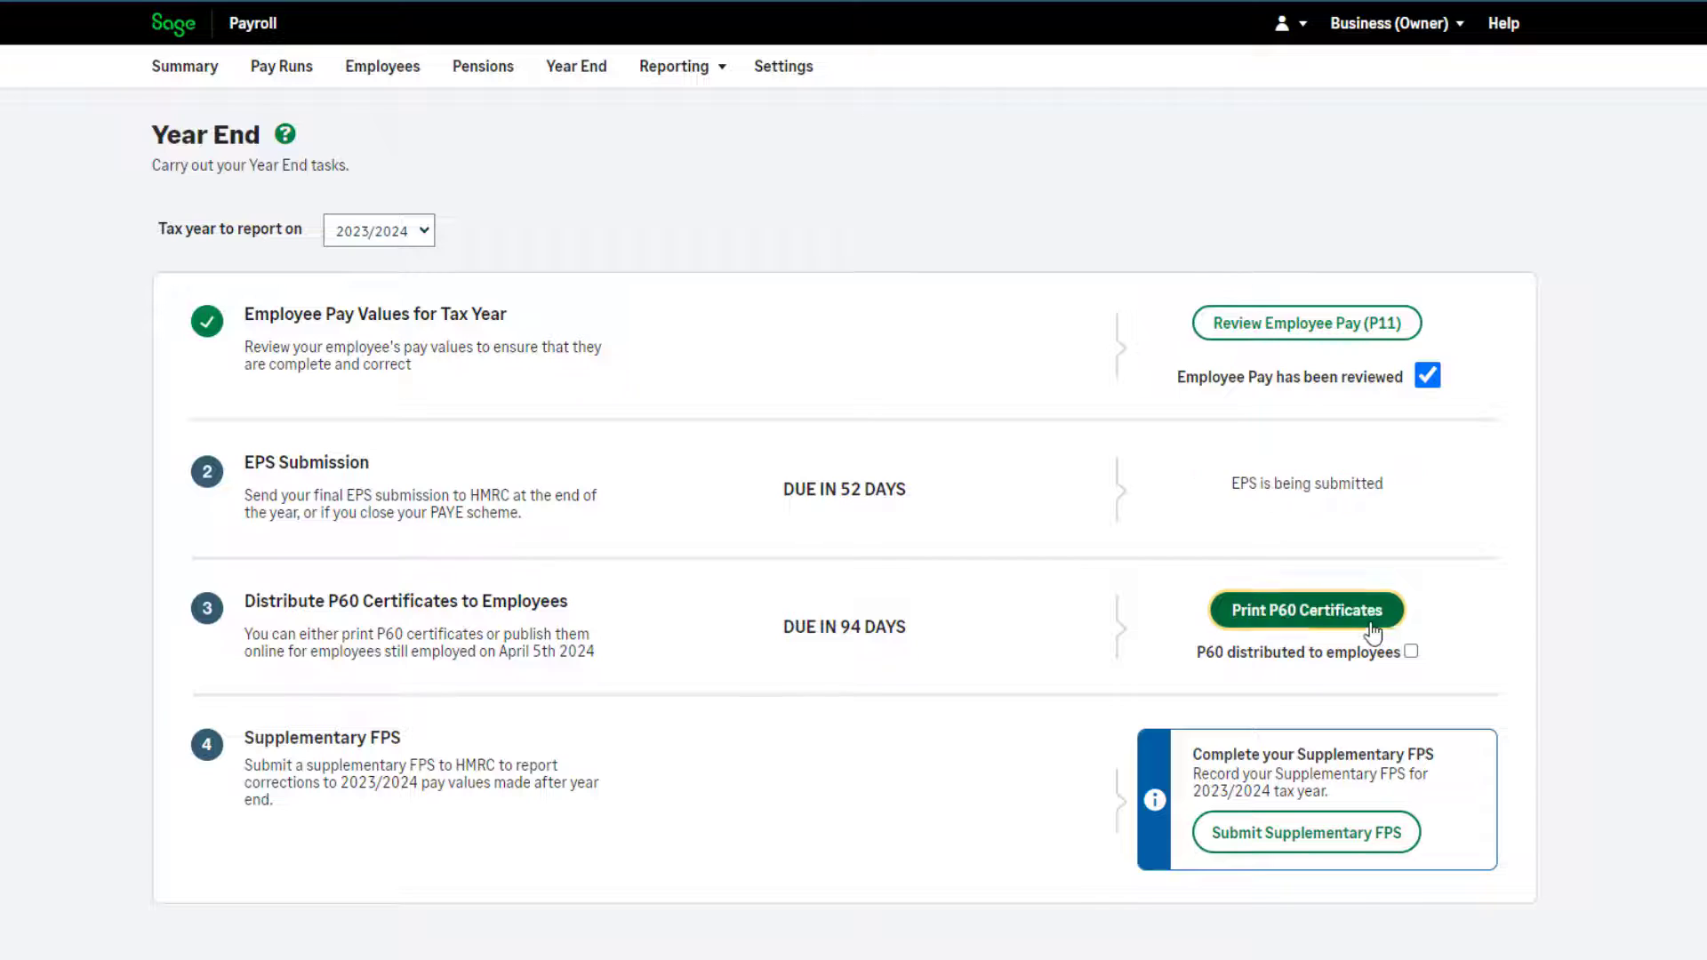
# Step: Open Print P60 Certificates to review employee P60s for 2023/2024
pyautogui.click(1375, 622)
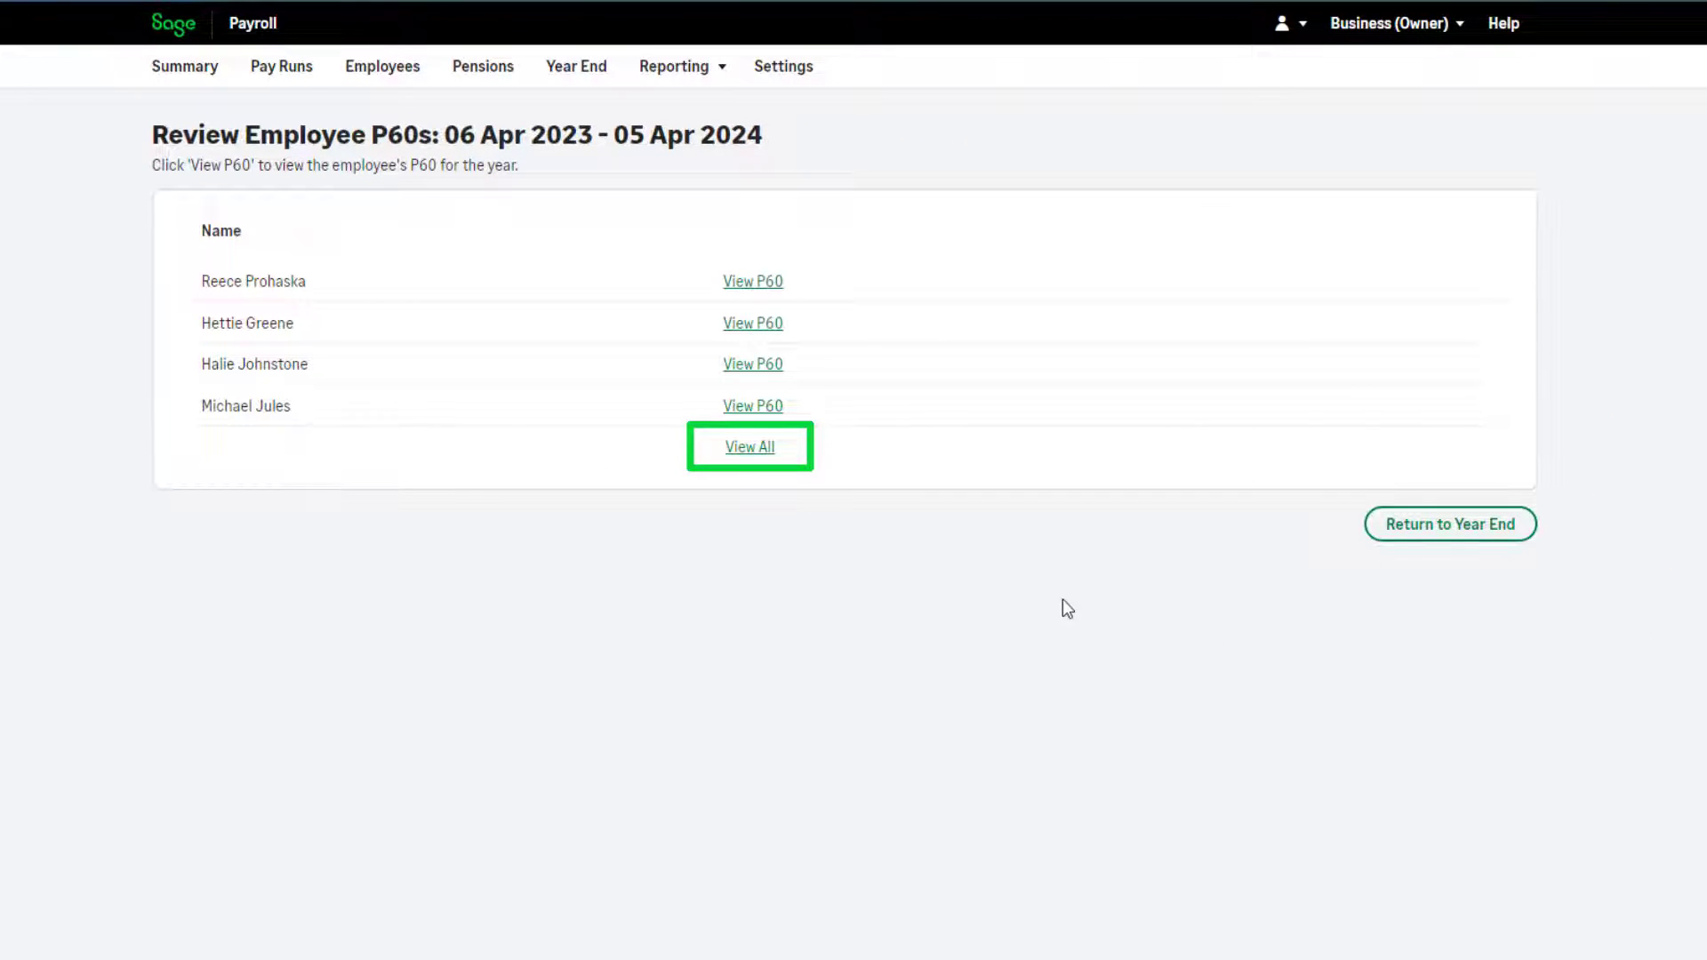
# Step: View all employees' P60s as one PDF, check page 2, then close it
pyautogui.click(760, 450)
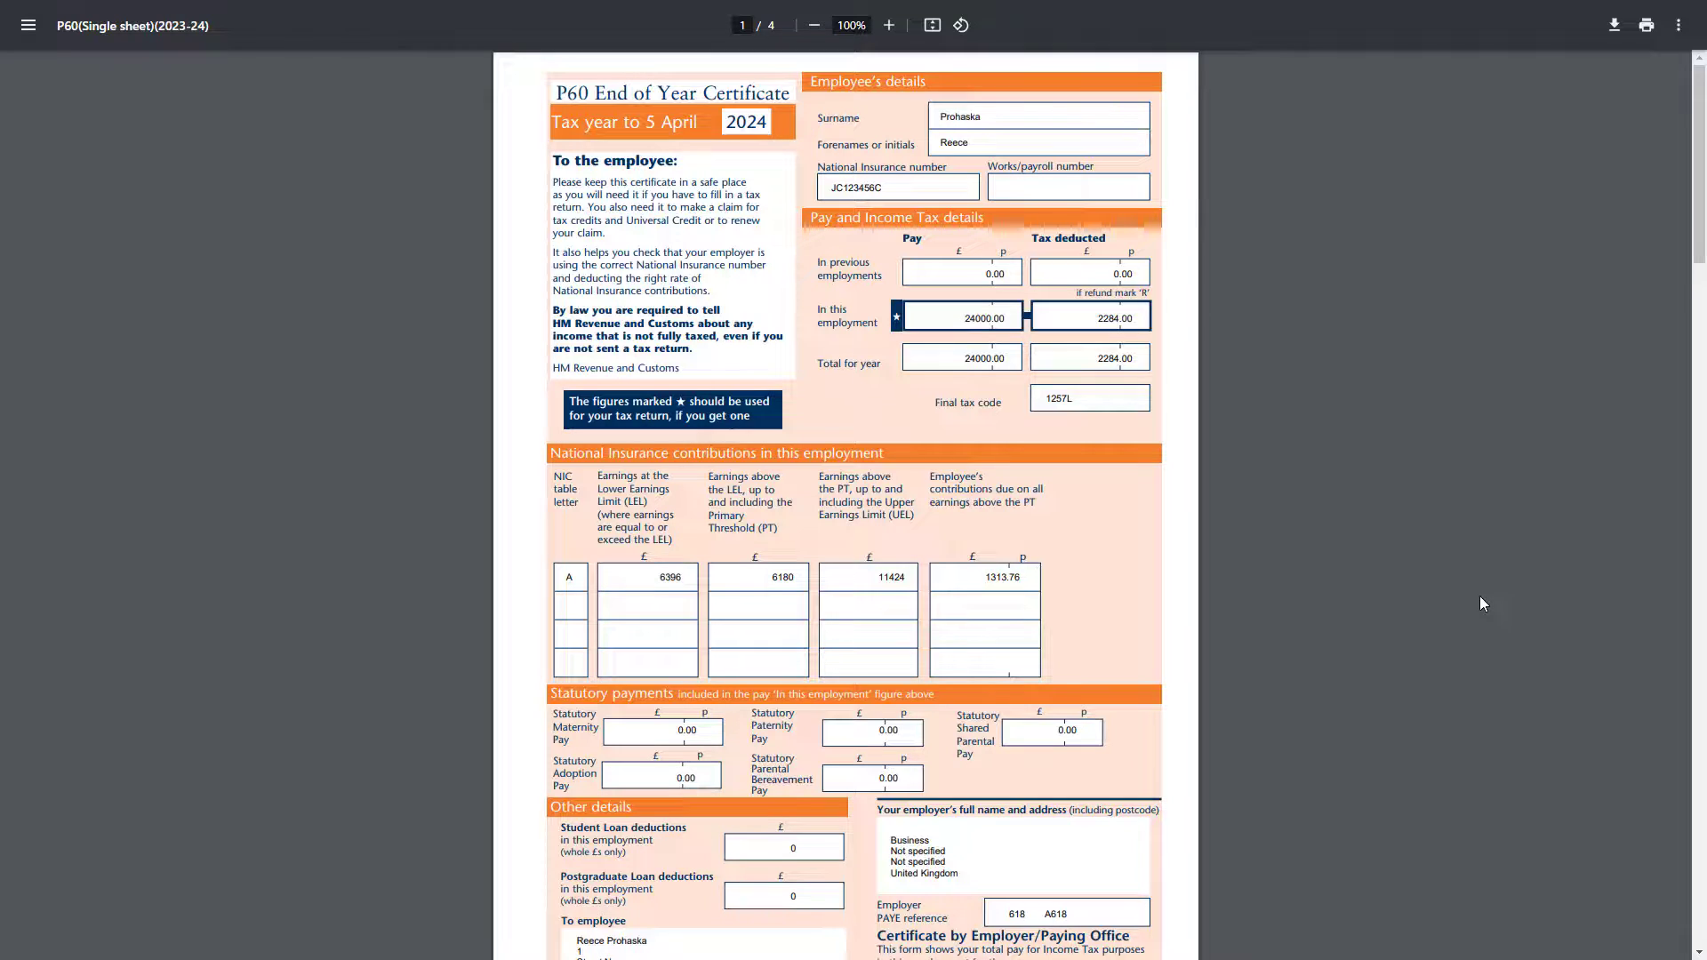
pyautogui.scroll(-10, 1479, 597)
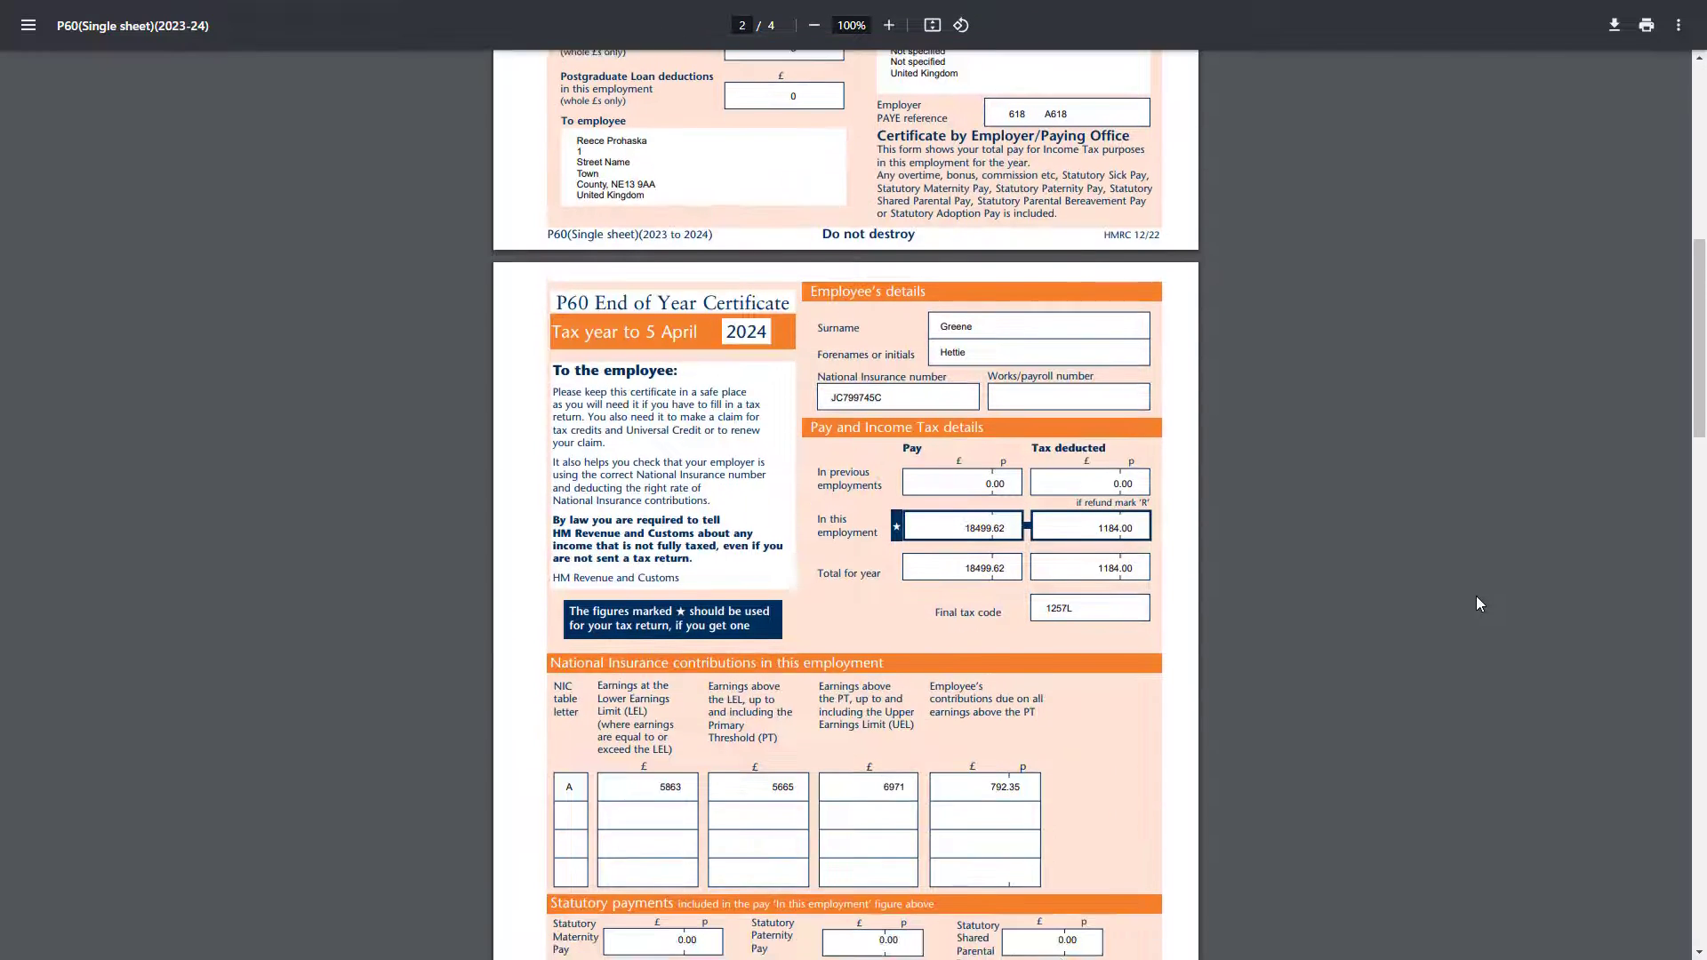
pyautogui.scroll(-3, 1476, 596)
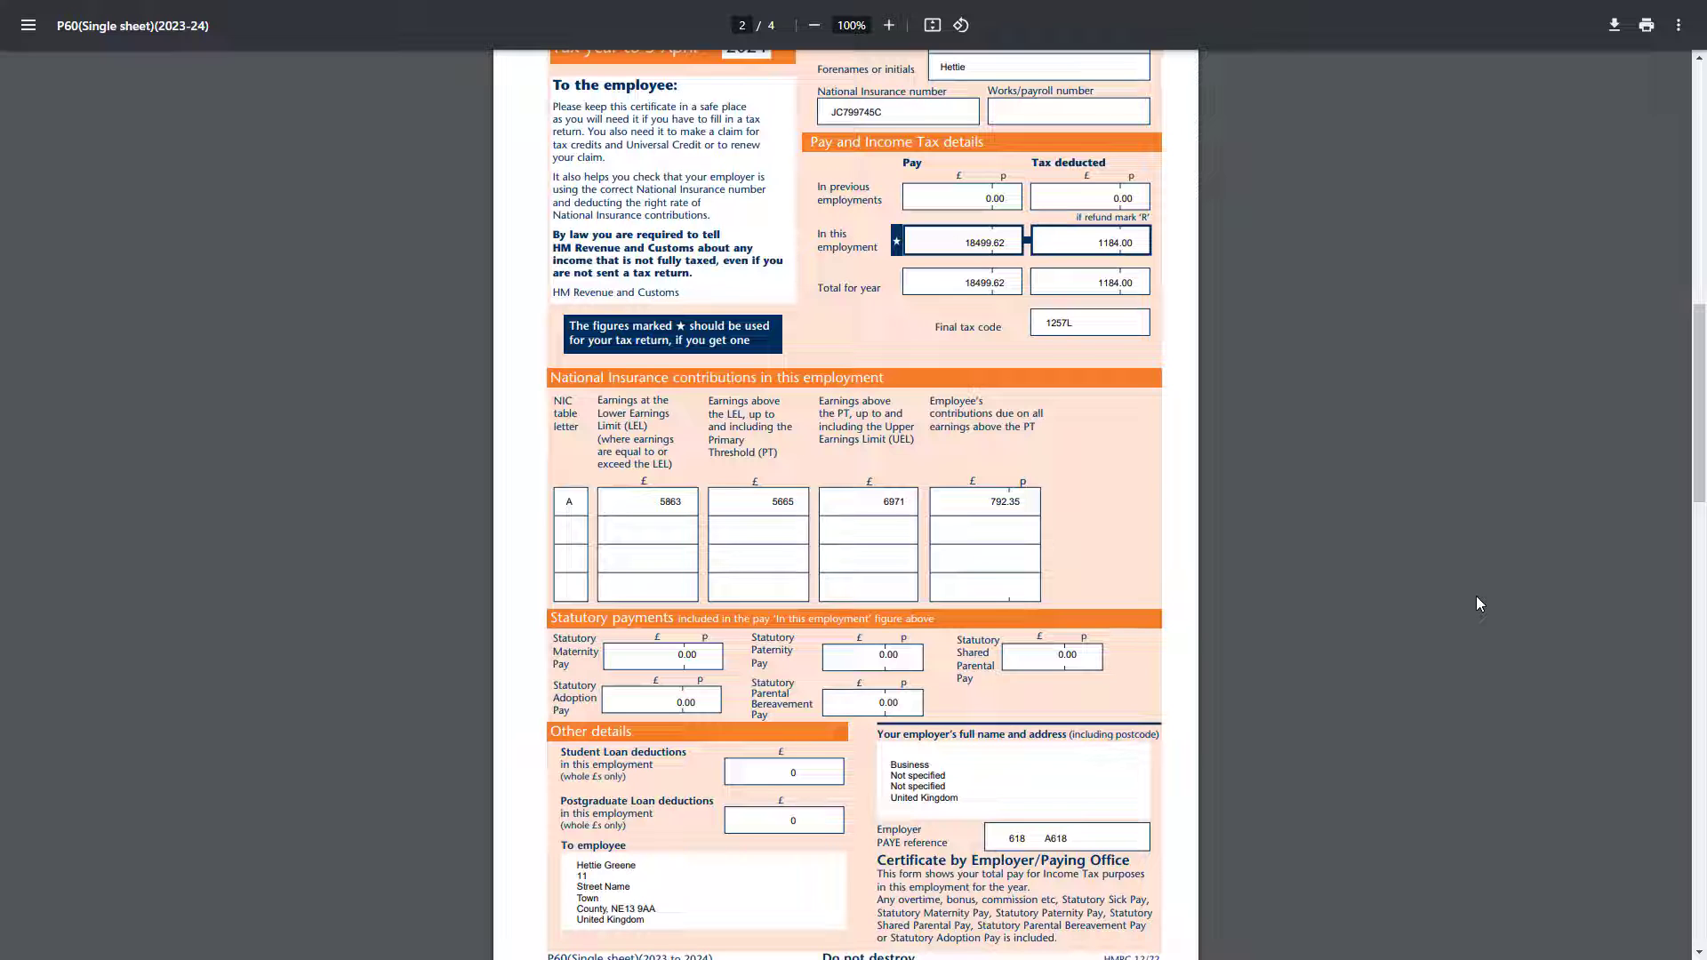
pyautogui.press('Escape')
# Step: Back on Year End, tick 'P60 distributed to employees'
pyautogui.click(1519, 536)
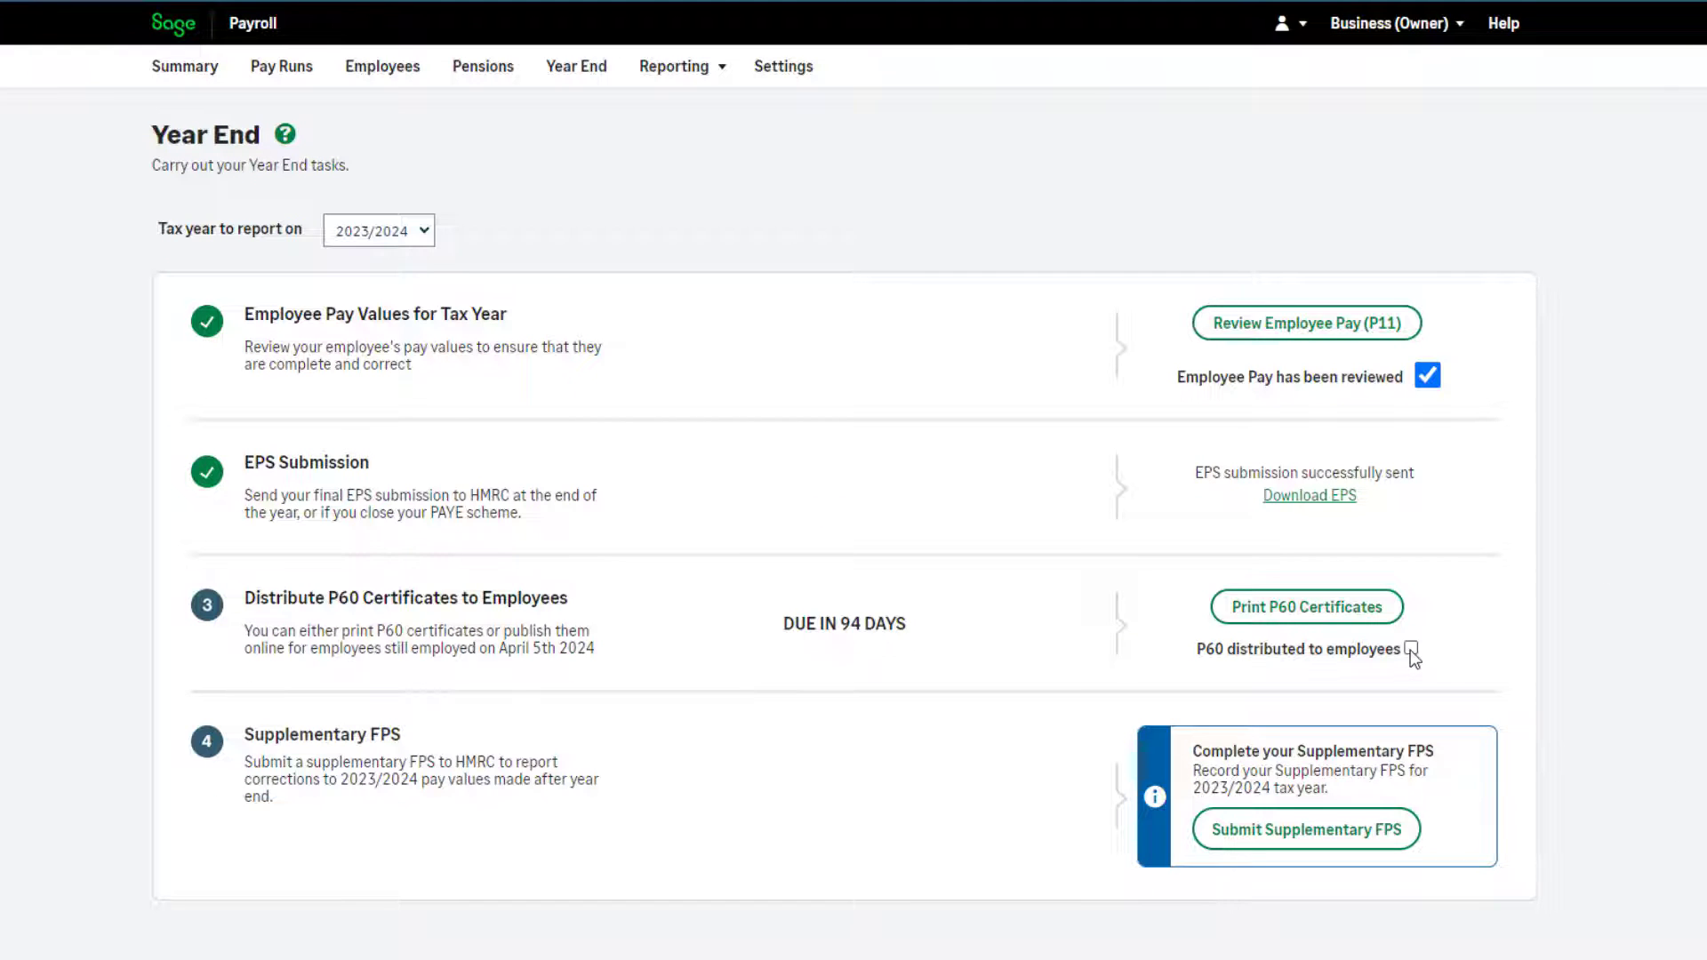
pyautogui.click(1411, 649)
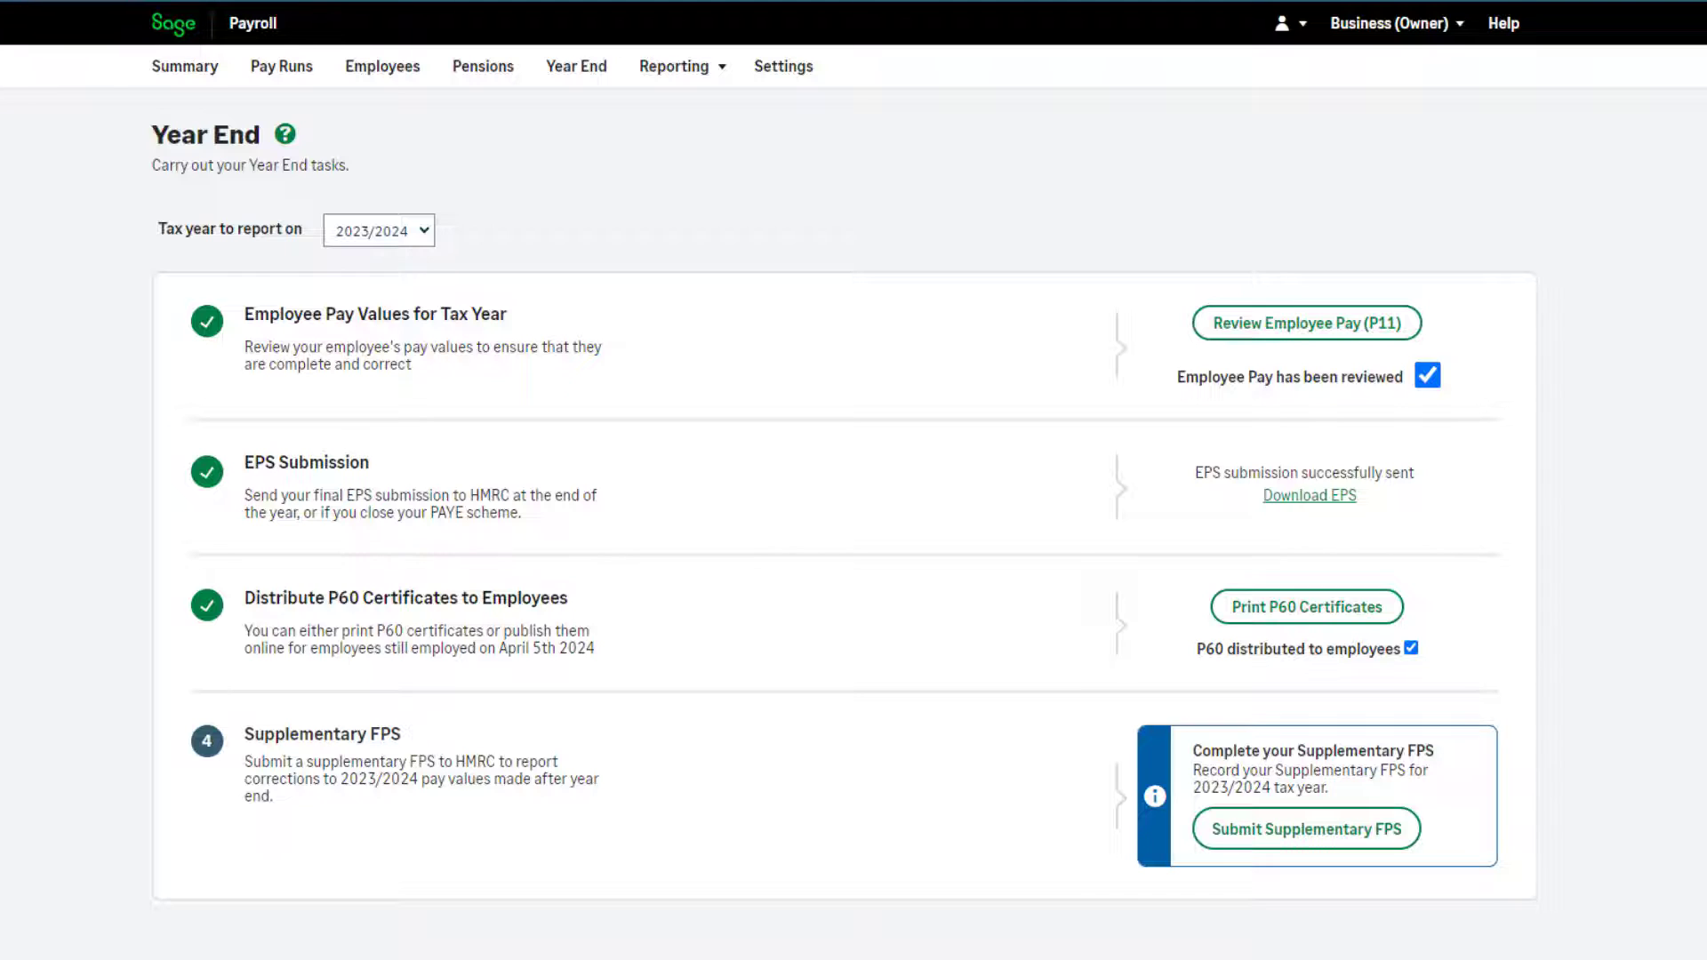
# Step: Submit the 2023/2024 supplementary FPS to HMRC, keeping the saved HMRC credentials on
pyautogui.click(1314, 836)
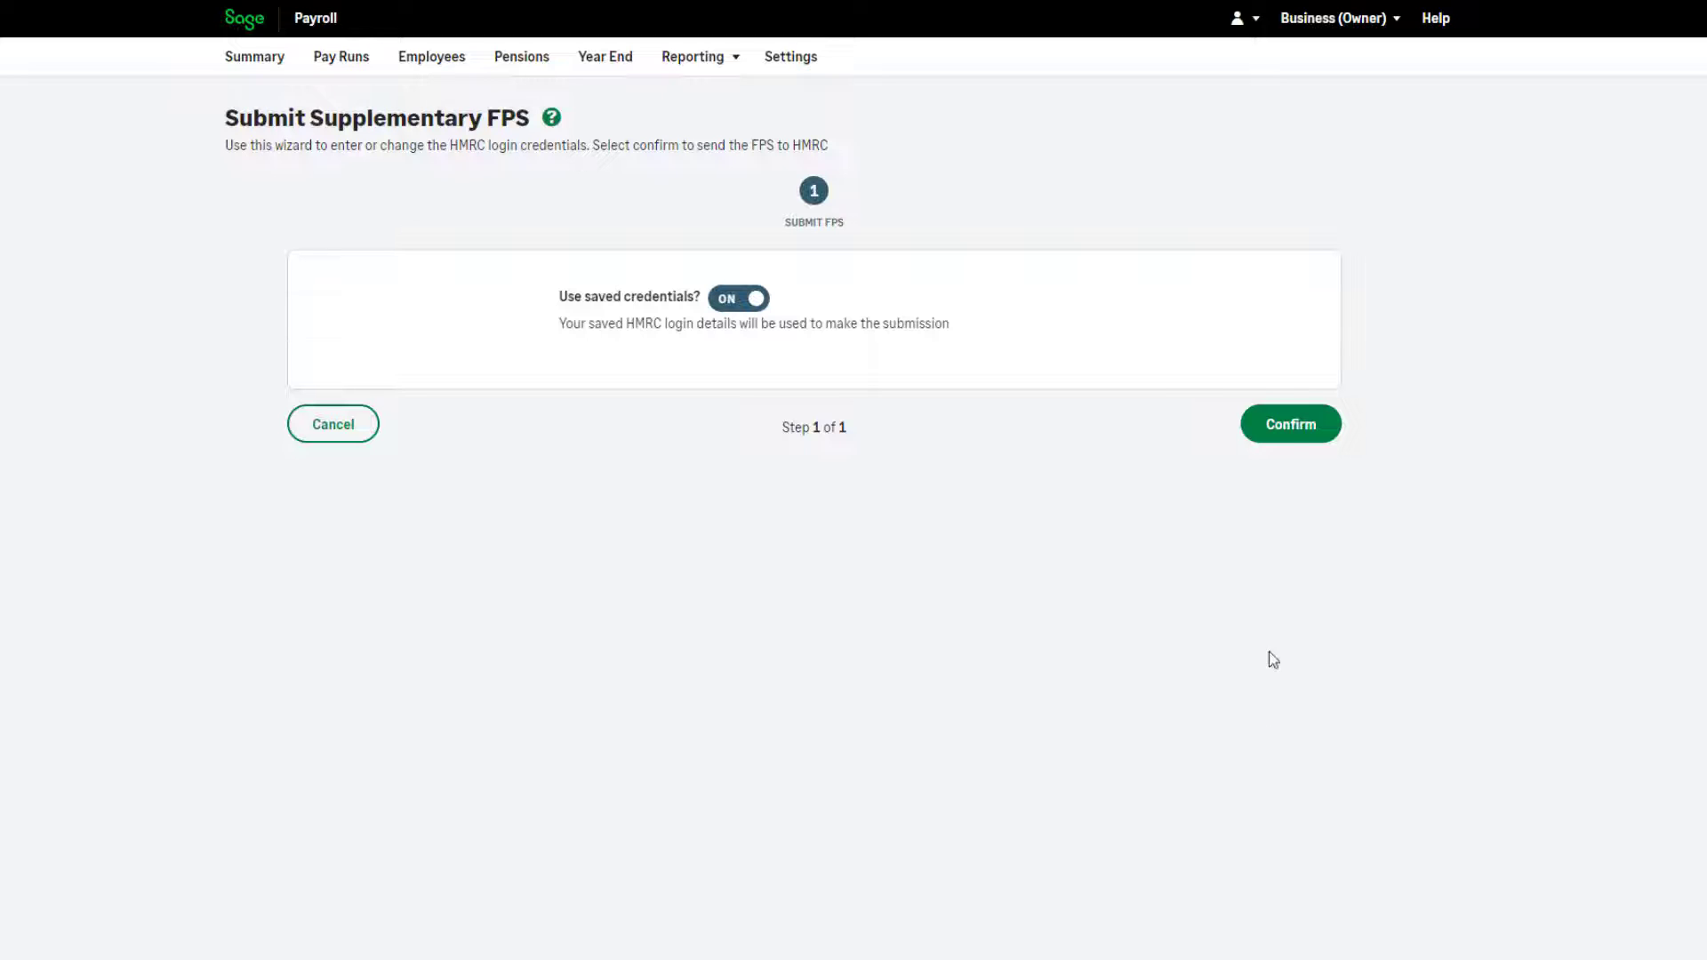
pyautogui.click(1293, 444)
pyautogui.click(1294, 445)
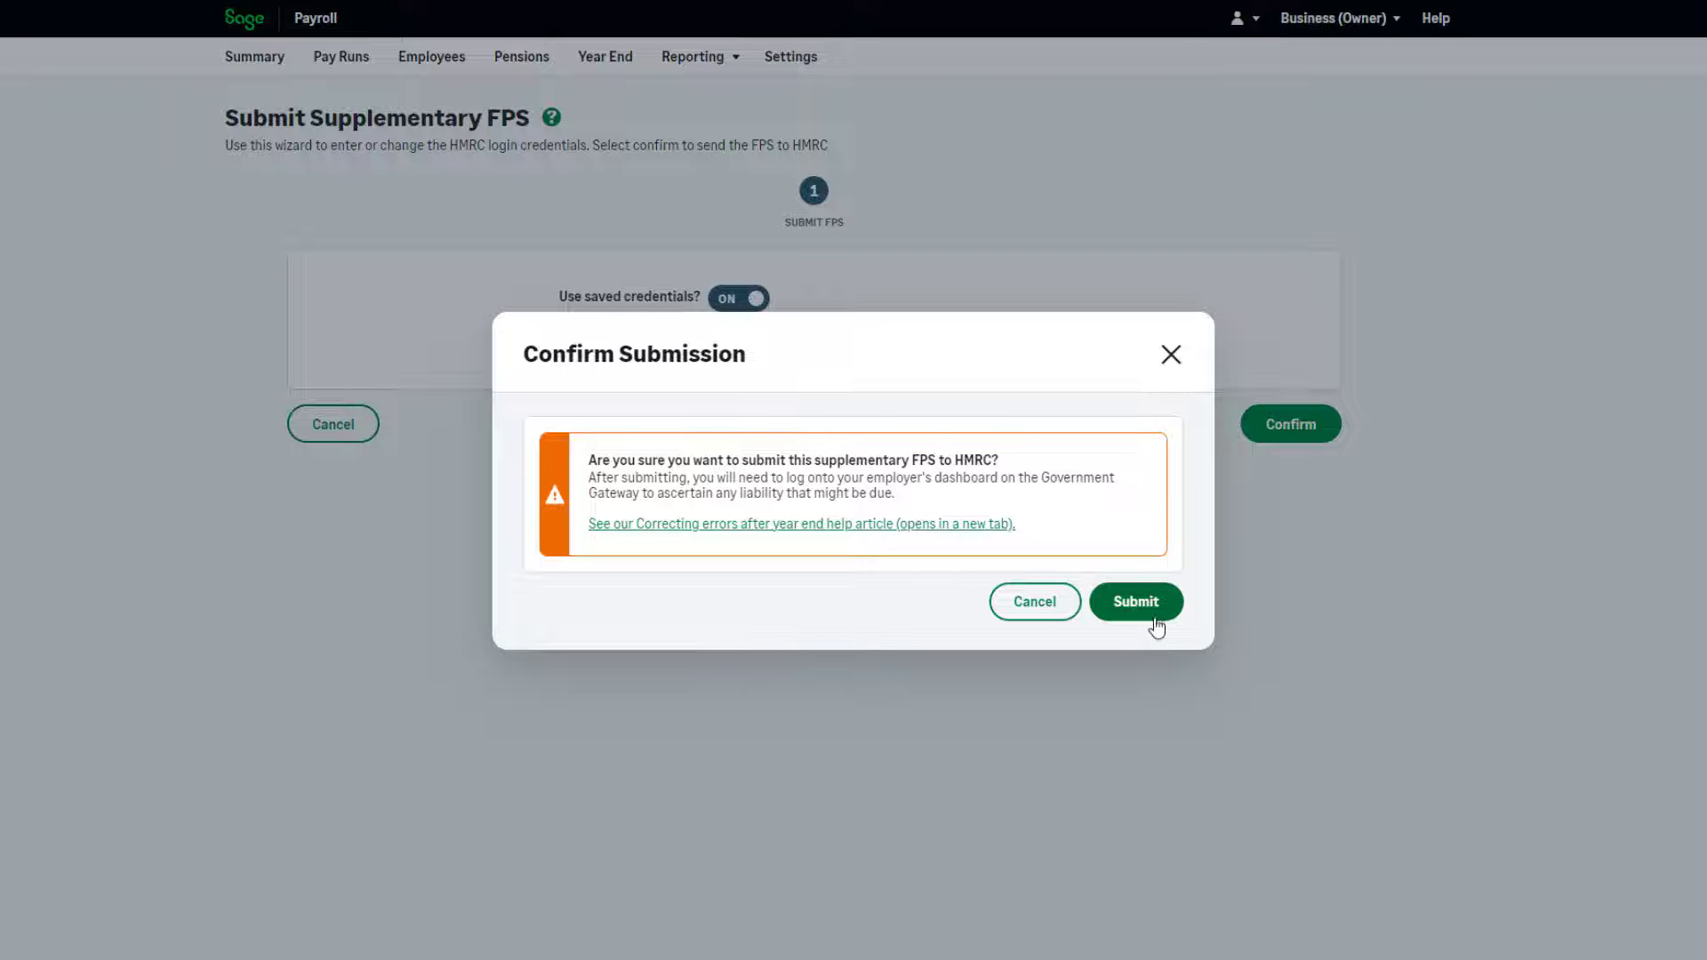
pyautogui.click(1157, 617)
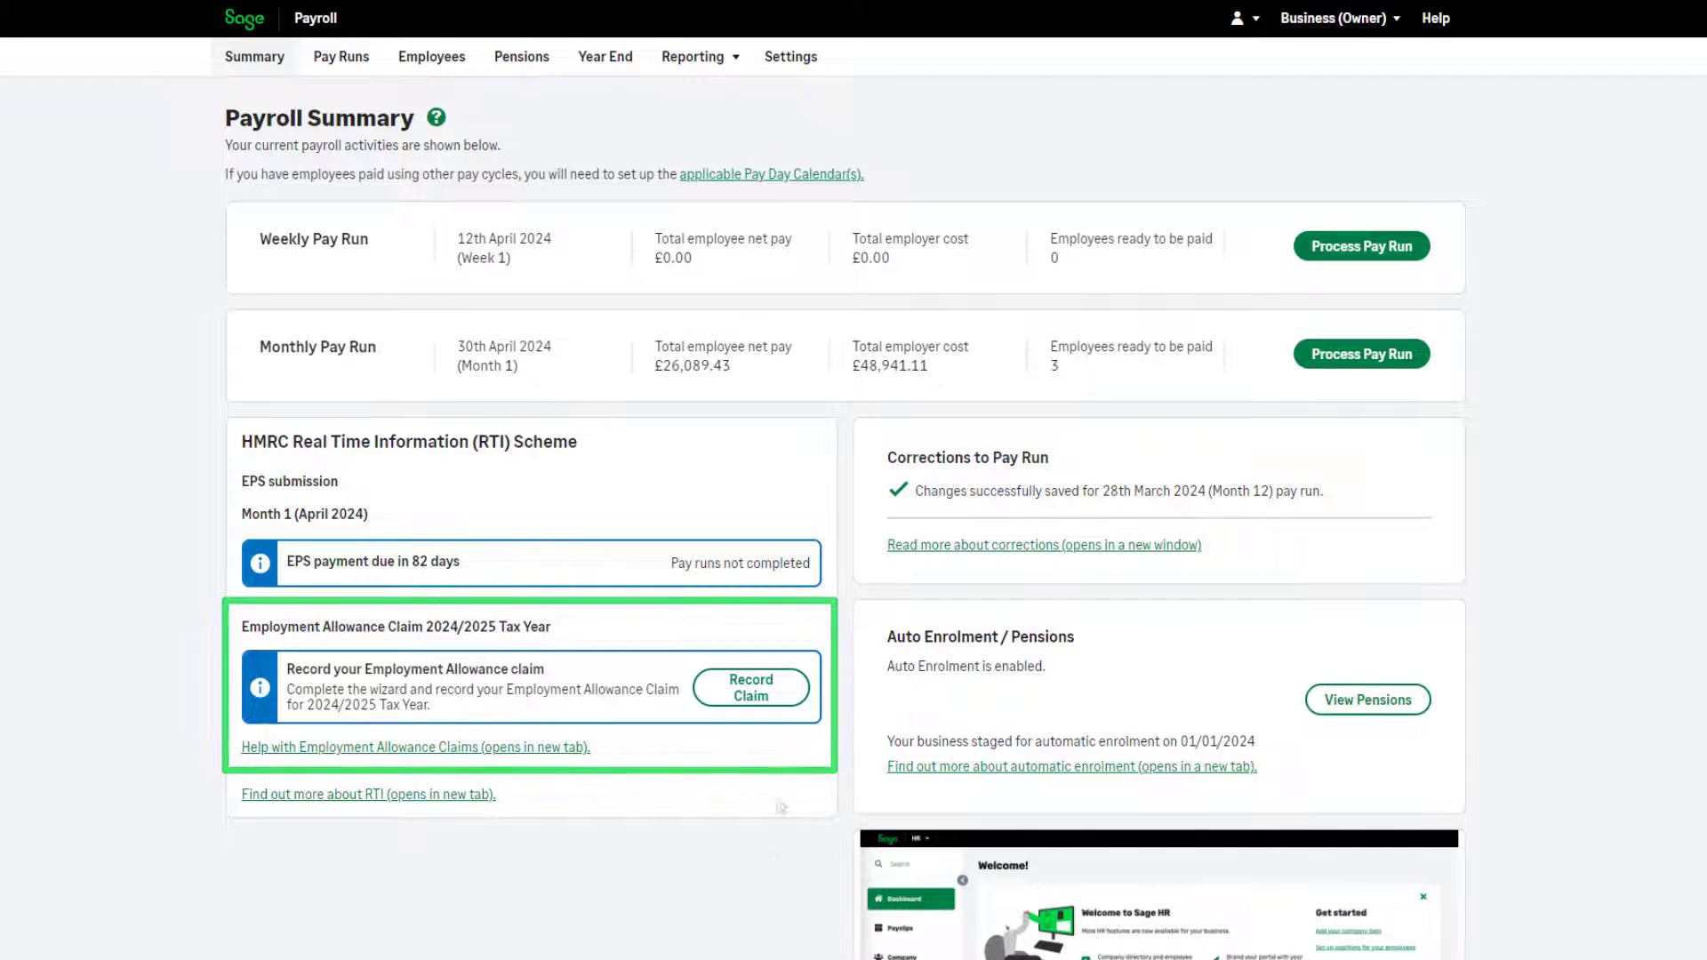
# Step: Record the 2024/2025 Employment Allowance claim with Industrial as the sector and send it to HMRC
pyautogui.click(751, 687)
pyautogui.click(594, 460)
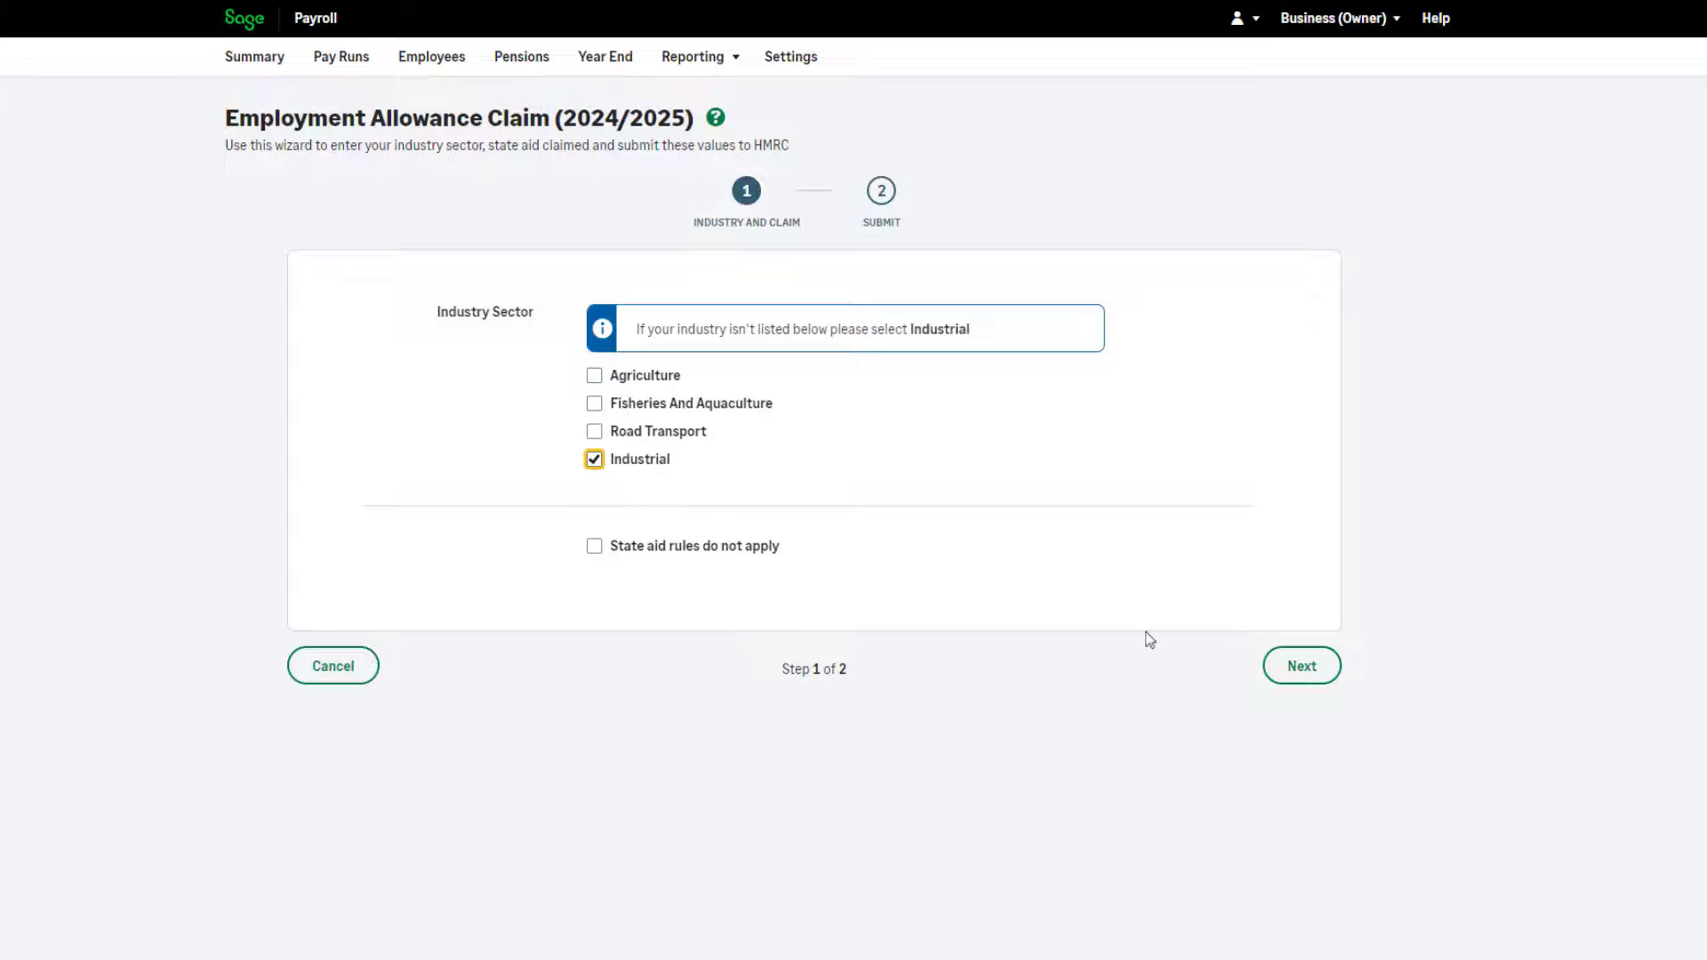
pyautogui.click(1302, 667)
pyautogui.click(1295, 459)
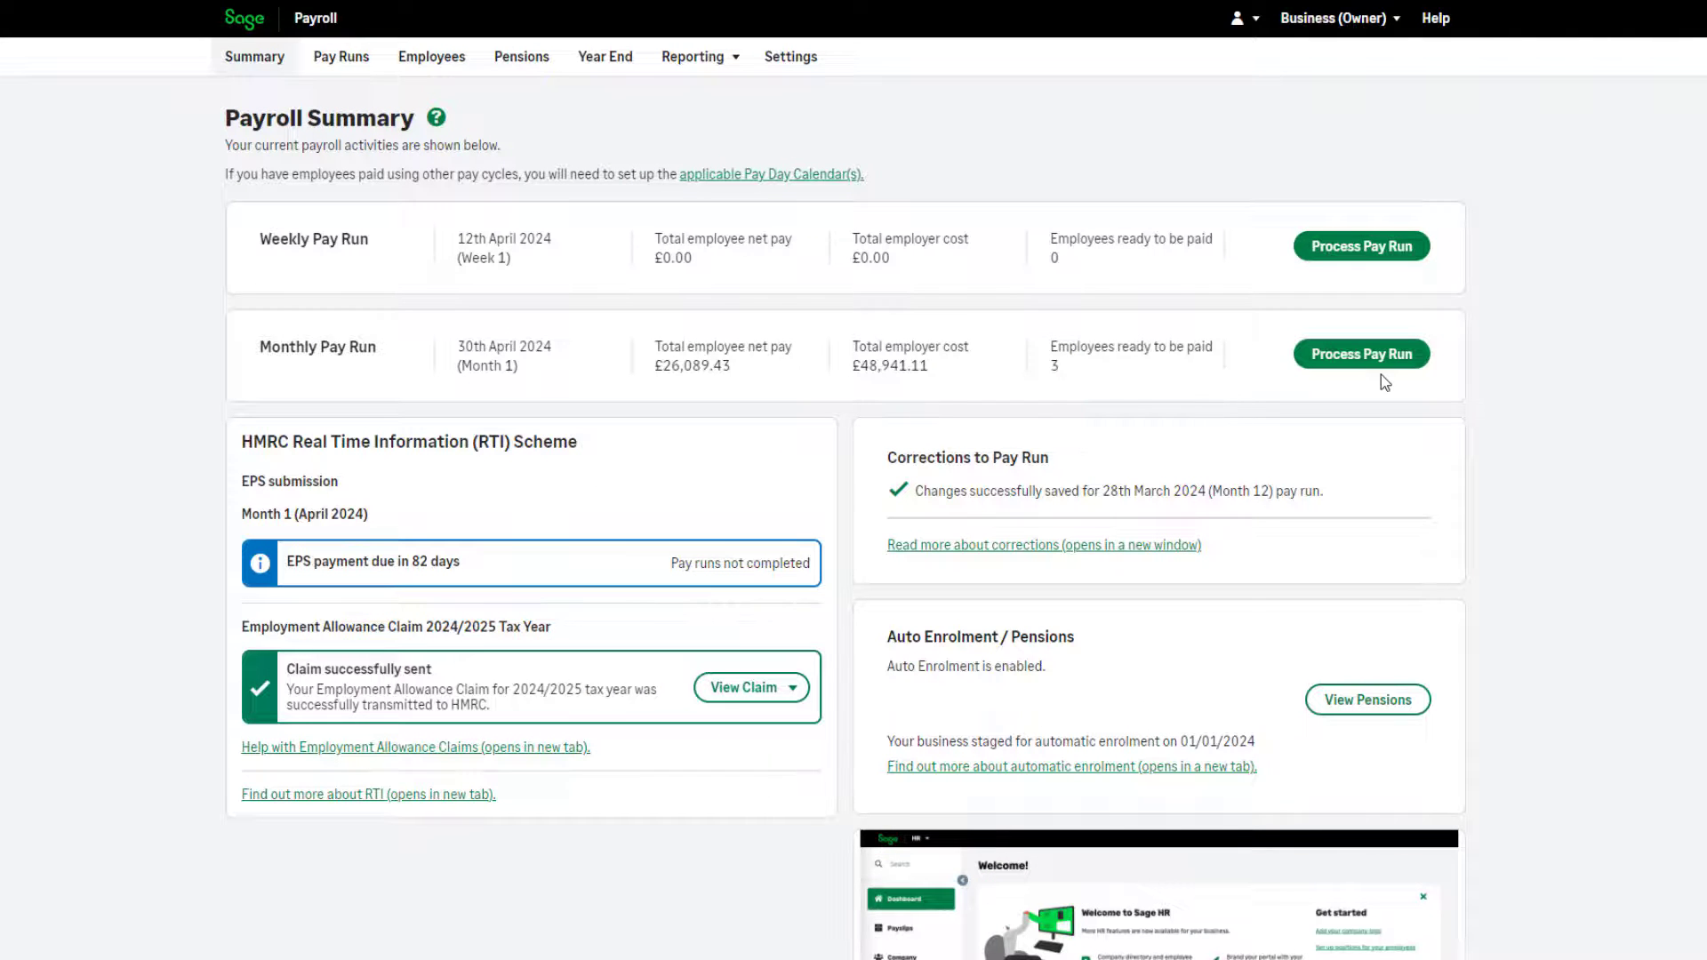
# Step: Start the April 2024 monthly pay run and save the 2024/2025 tax codes, keeping 1257L
pyautogui.click(1381, 373)
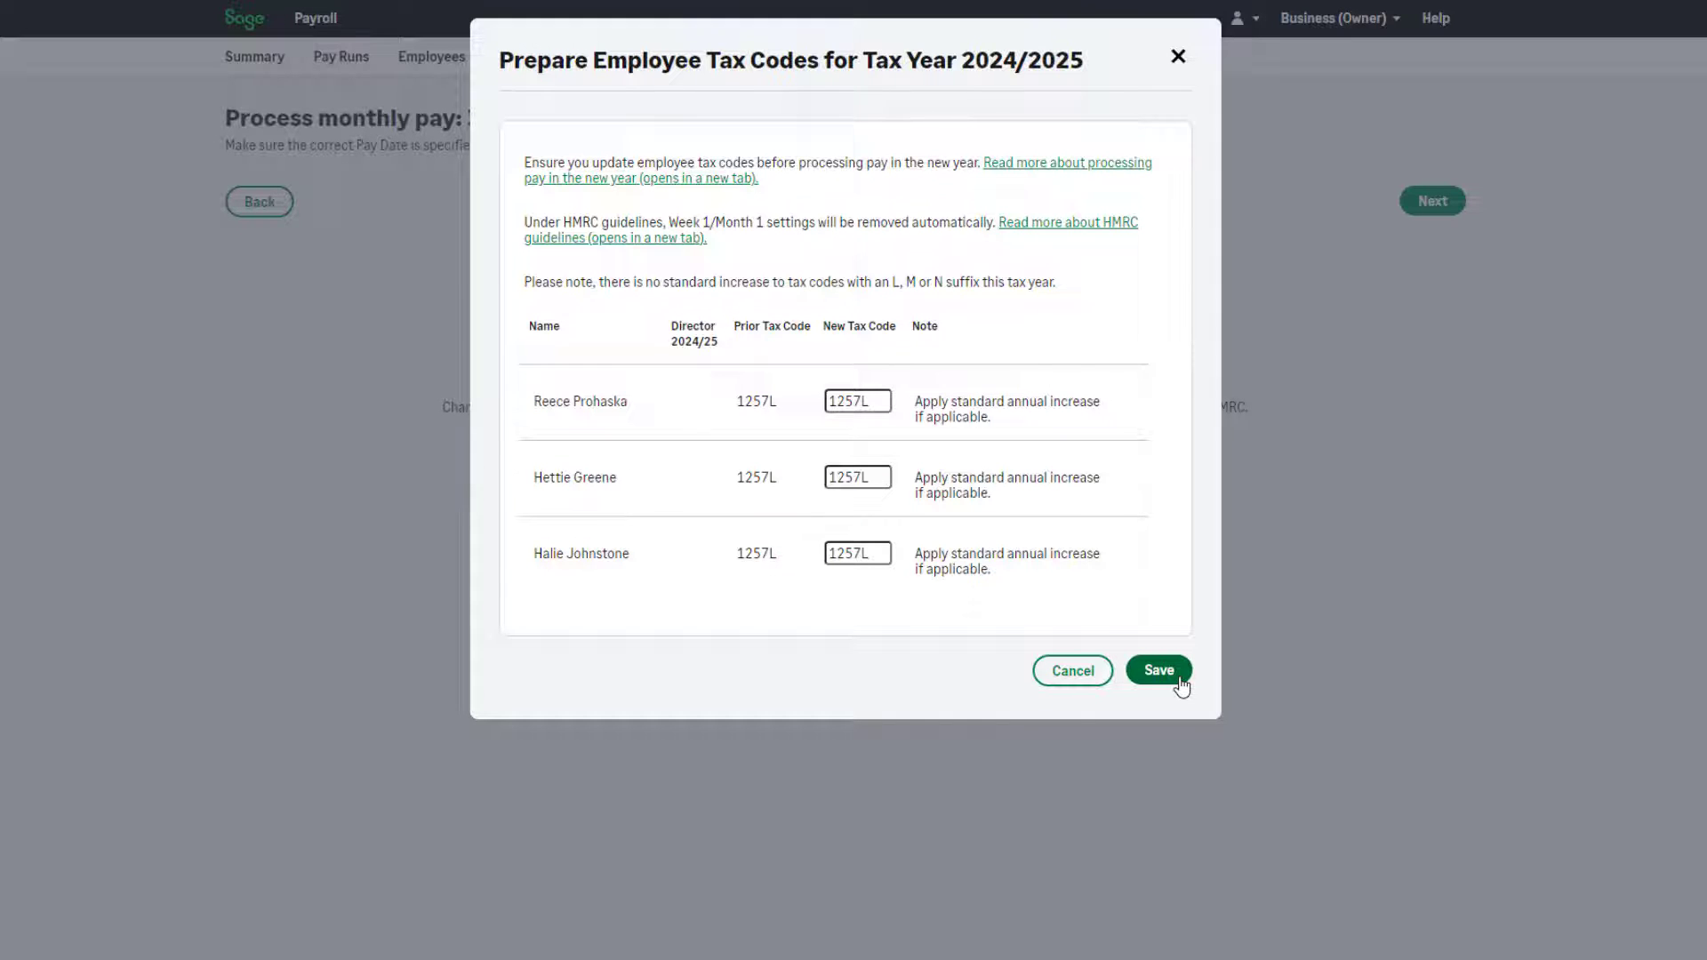
pyautogui.click(1160, 671)
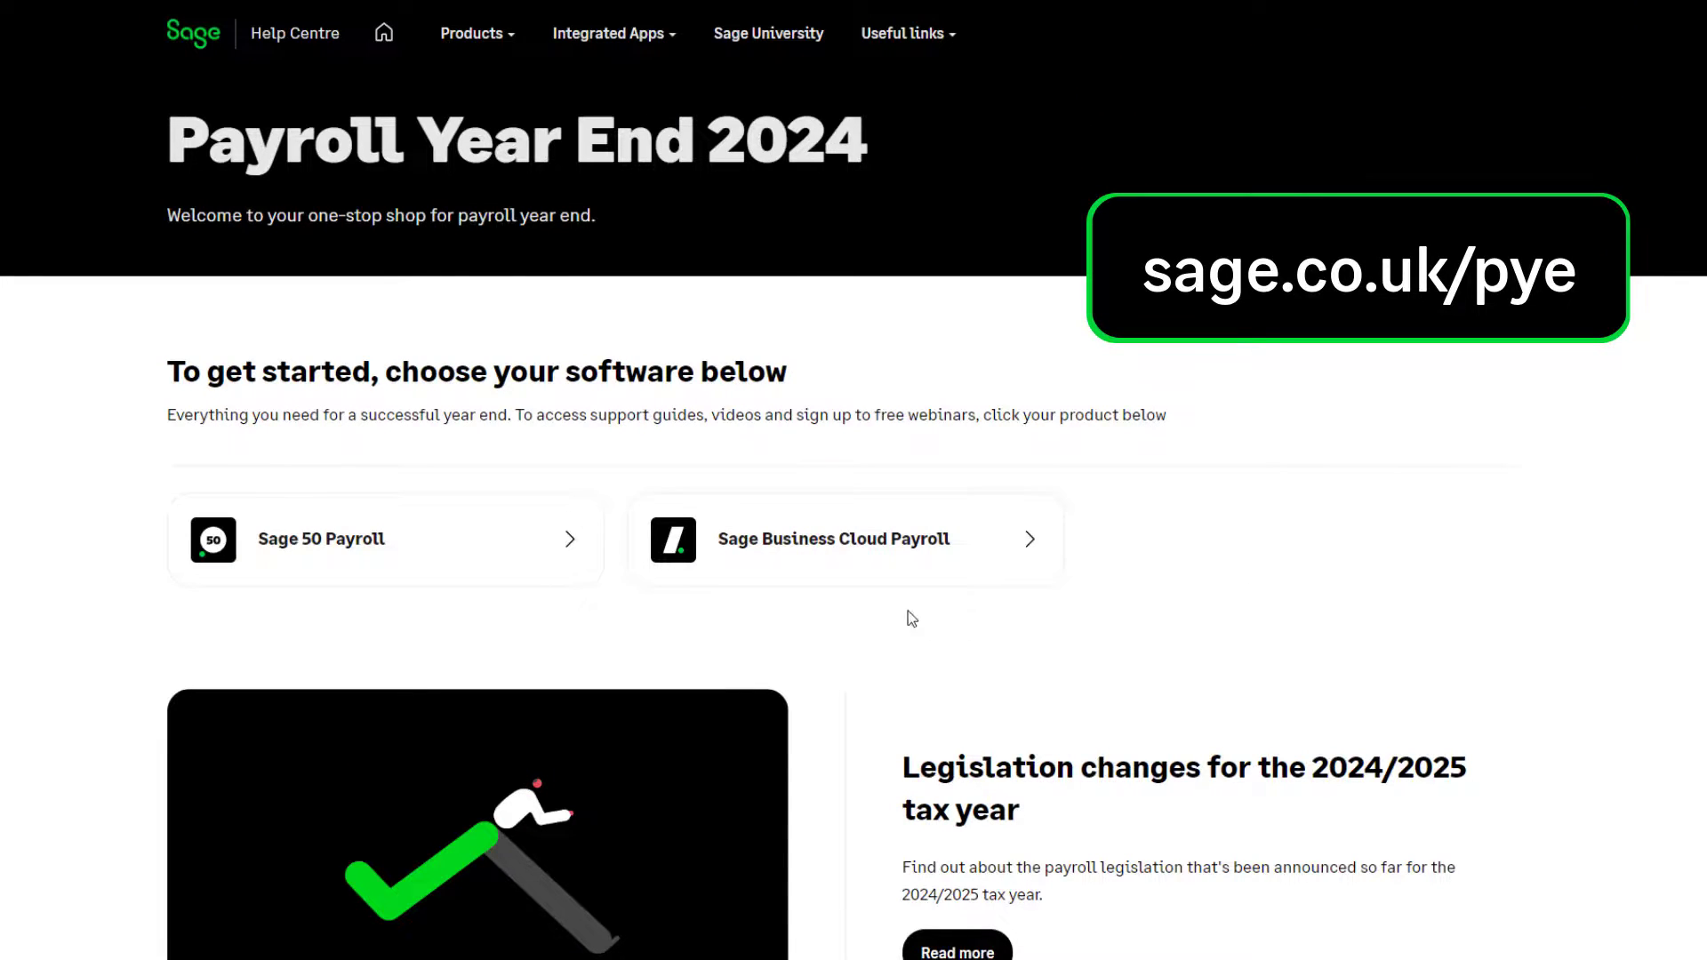
# Step: Open the Sage Business Cloud Payroll year end help and show its Free training resources
pyautogui.click(865, 559)
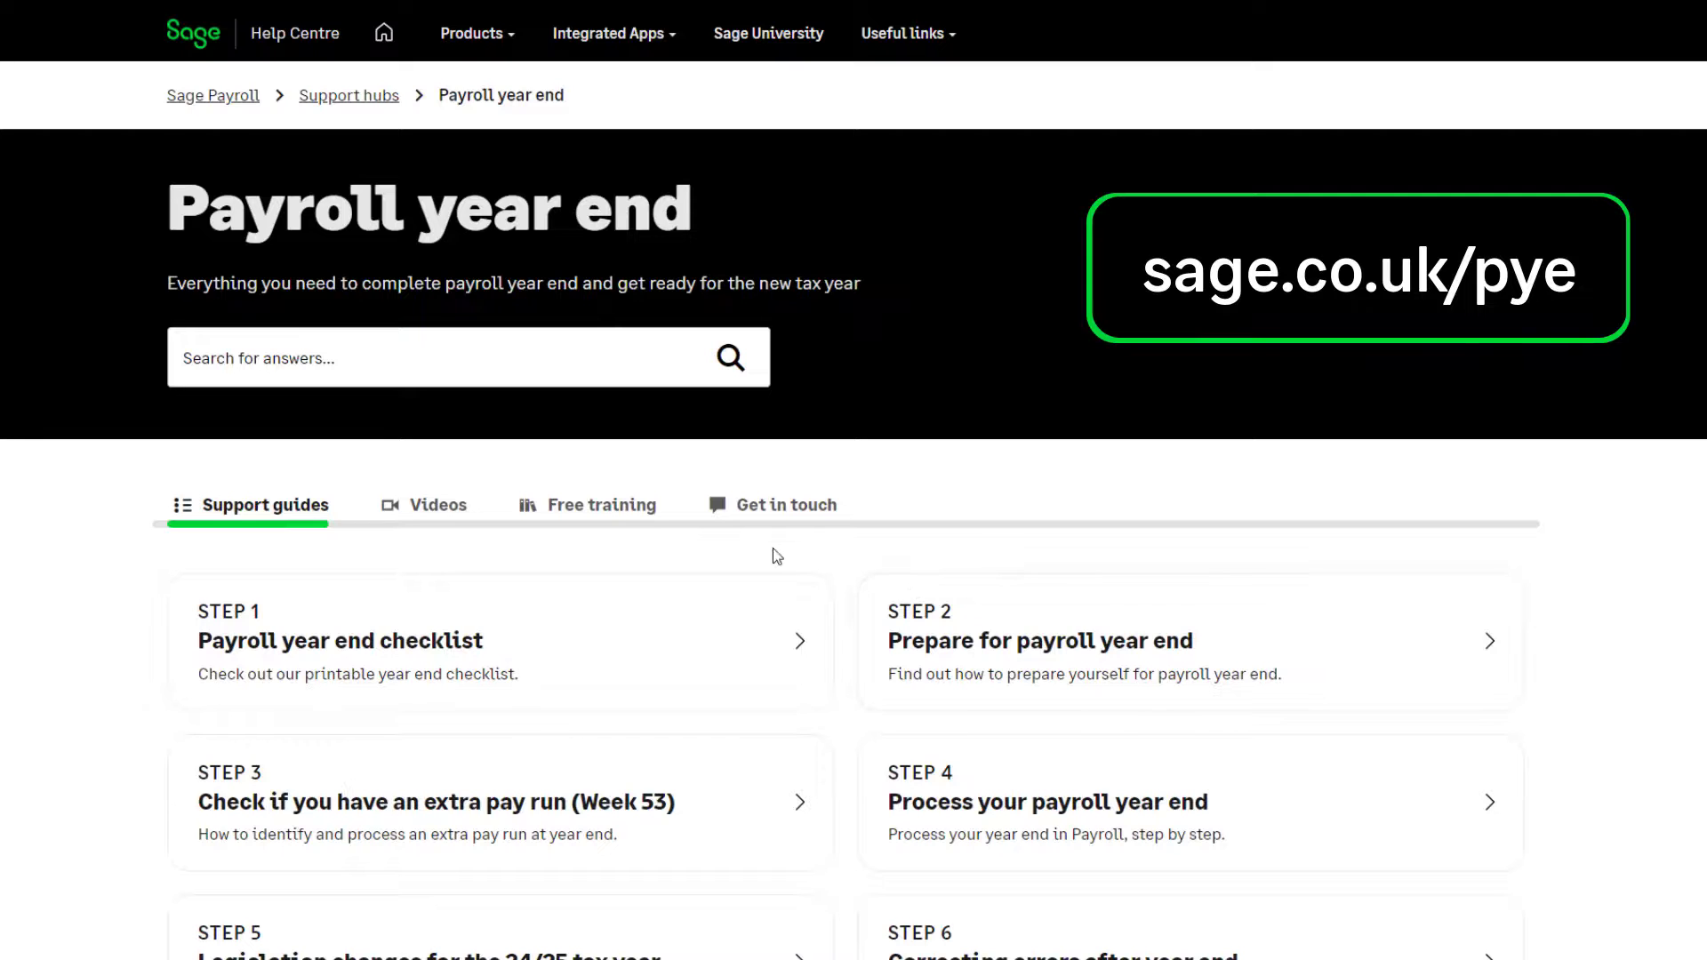
pyautogui.click(583, 516)
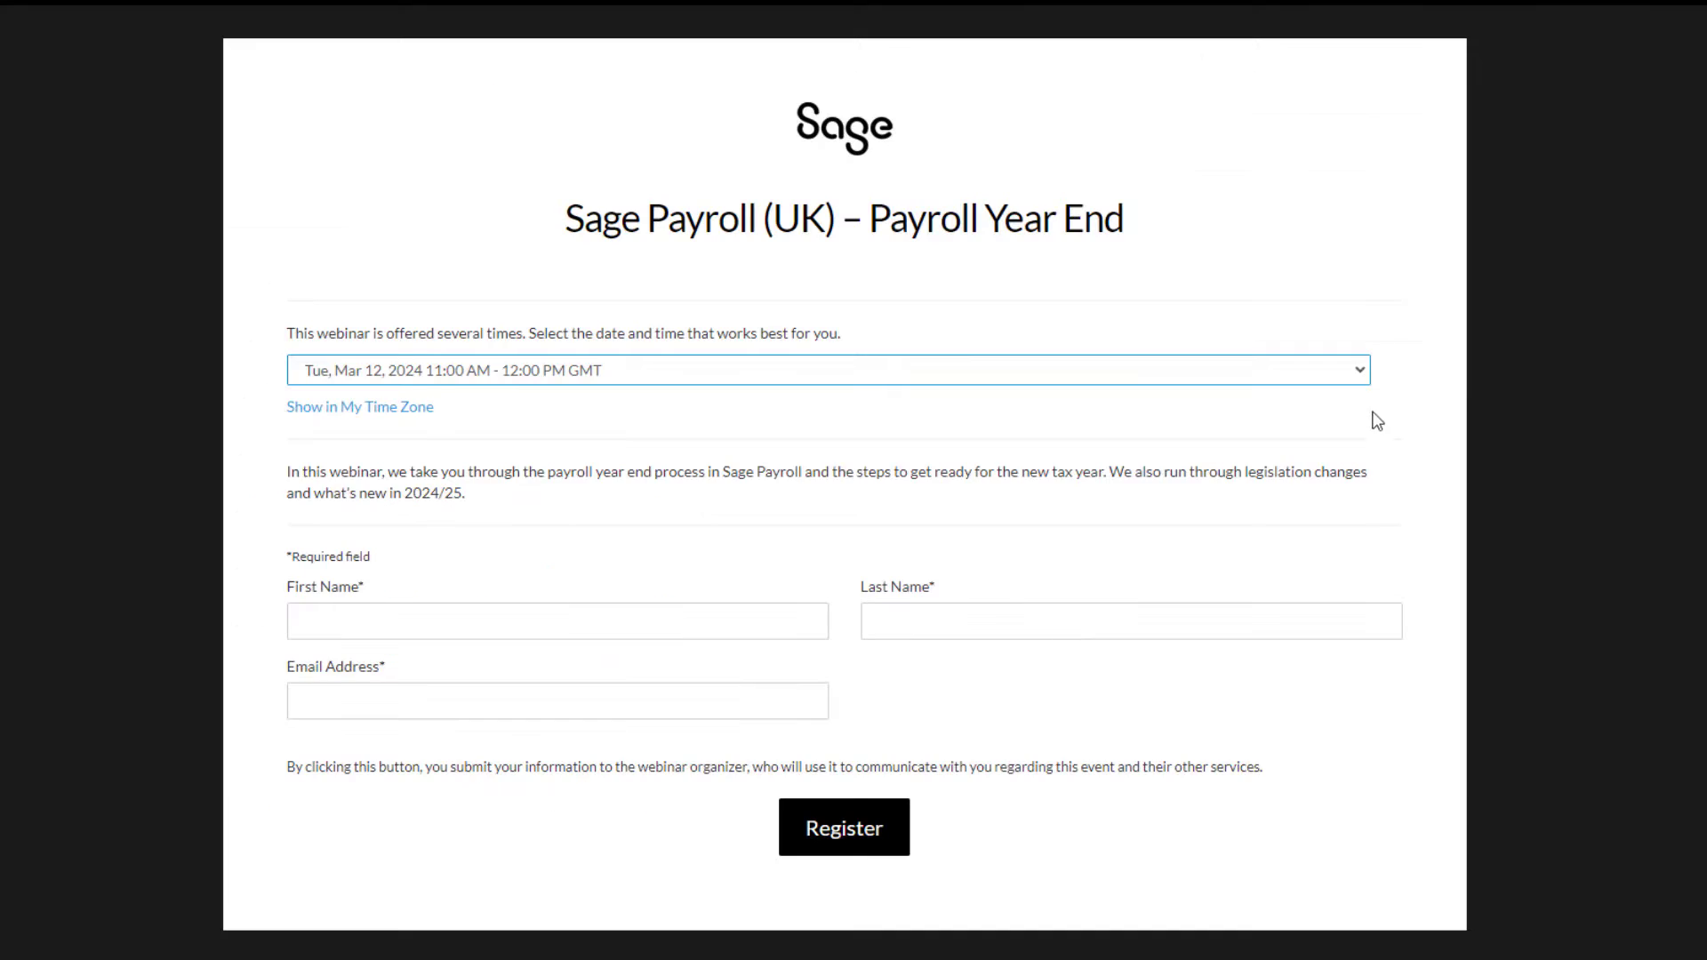
# Step: Review the Payroll Year End webinar session dates, Mar 12 to Apr 11, 2024, without choosing one
pyautogui.click(1361, 371)
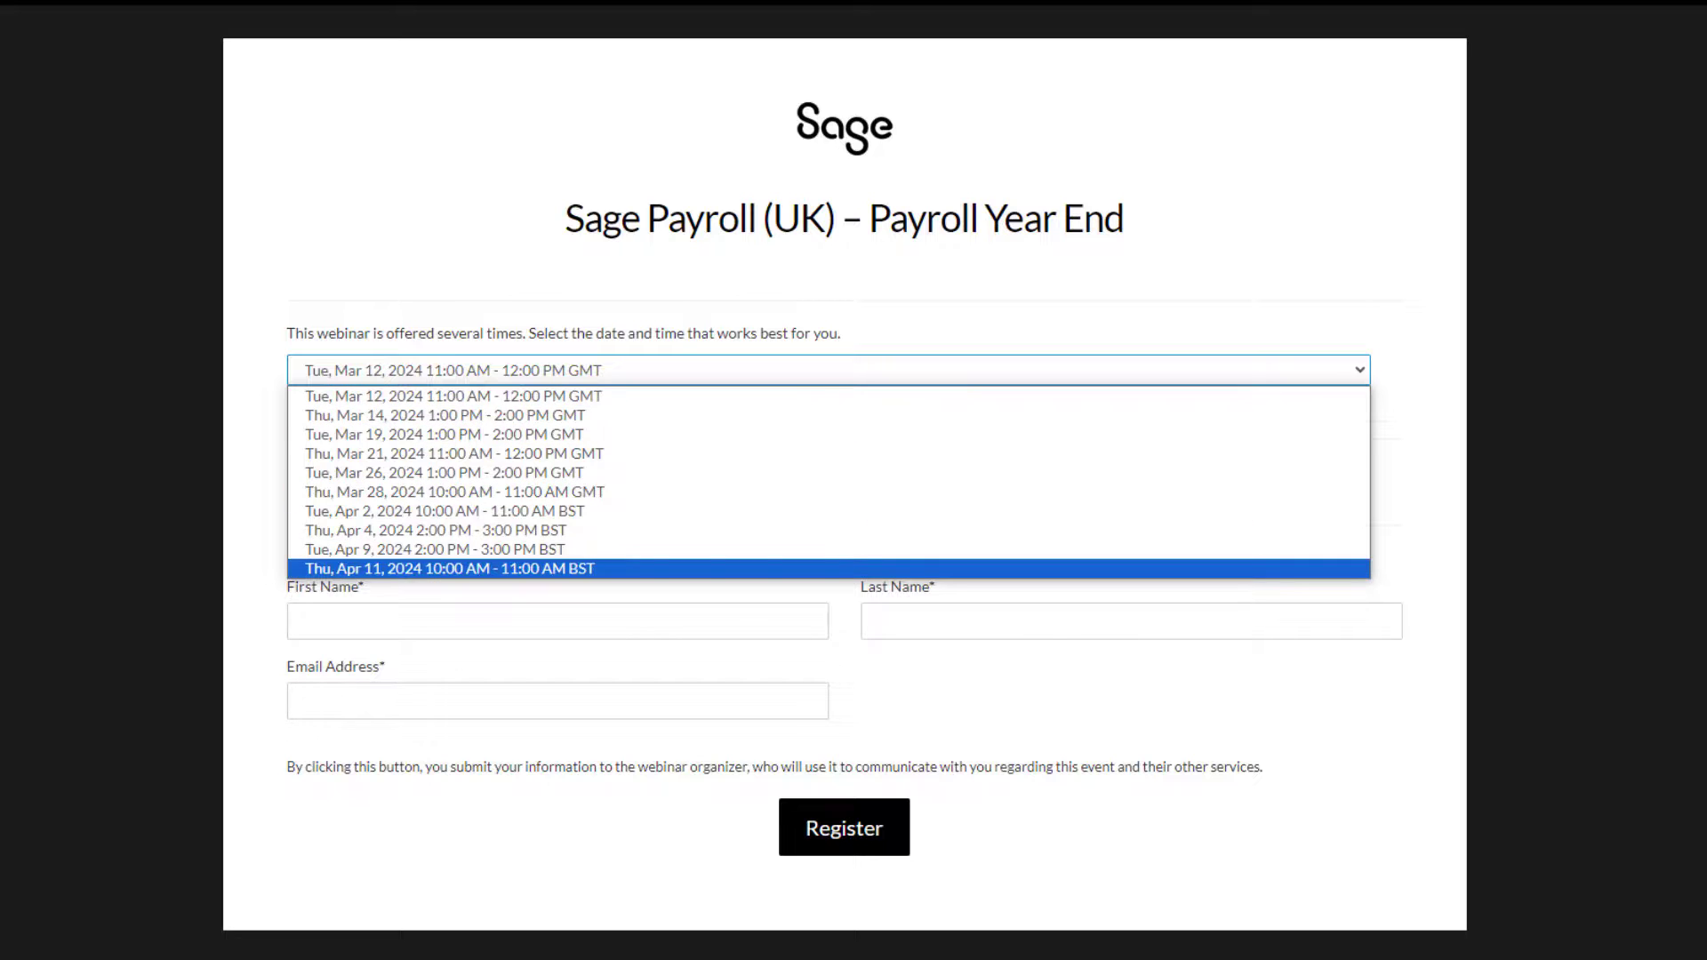
pyautogui.press('Escape')
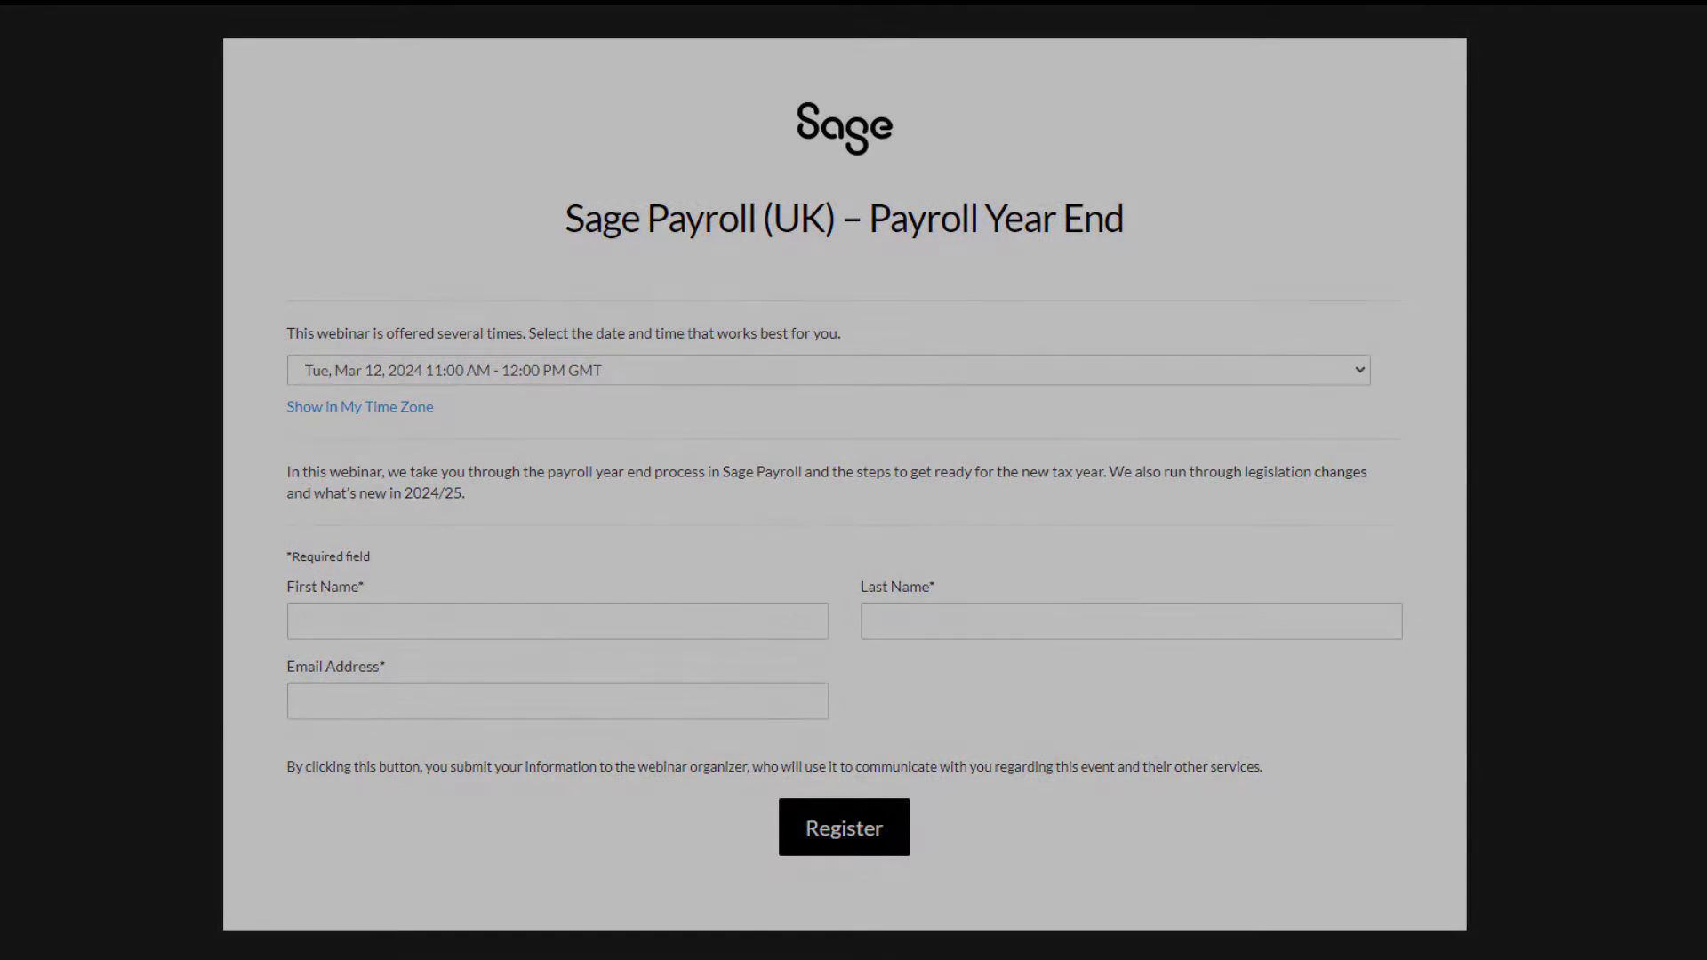